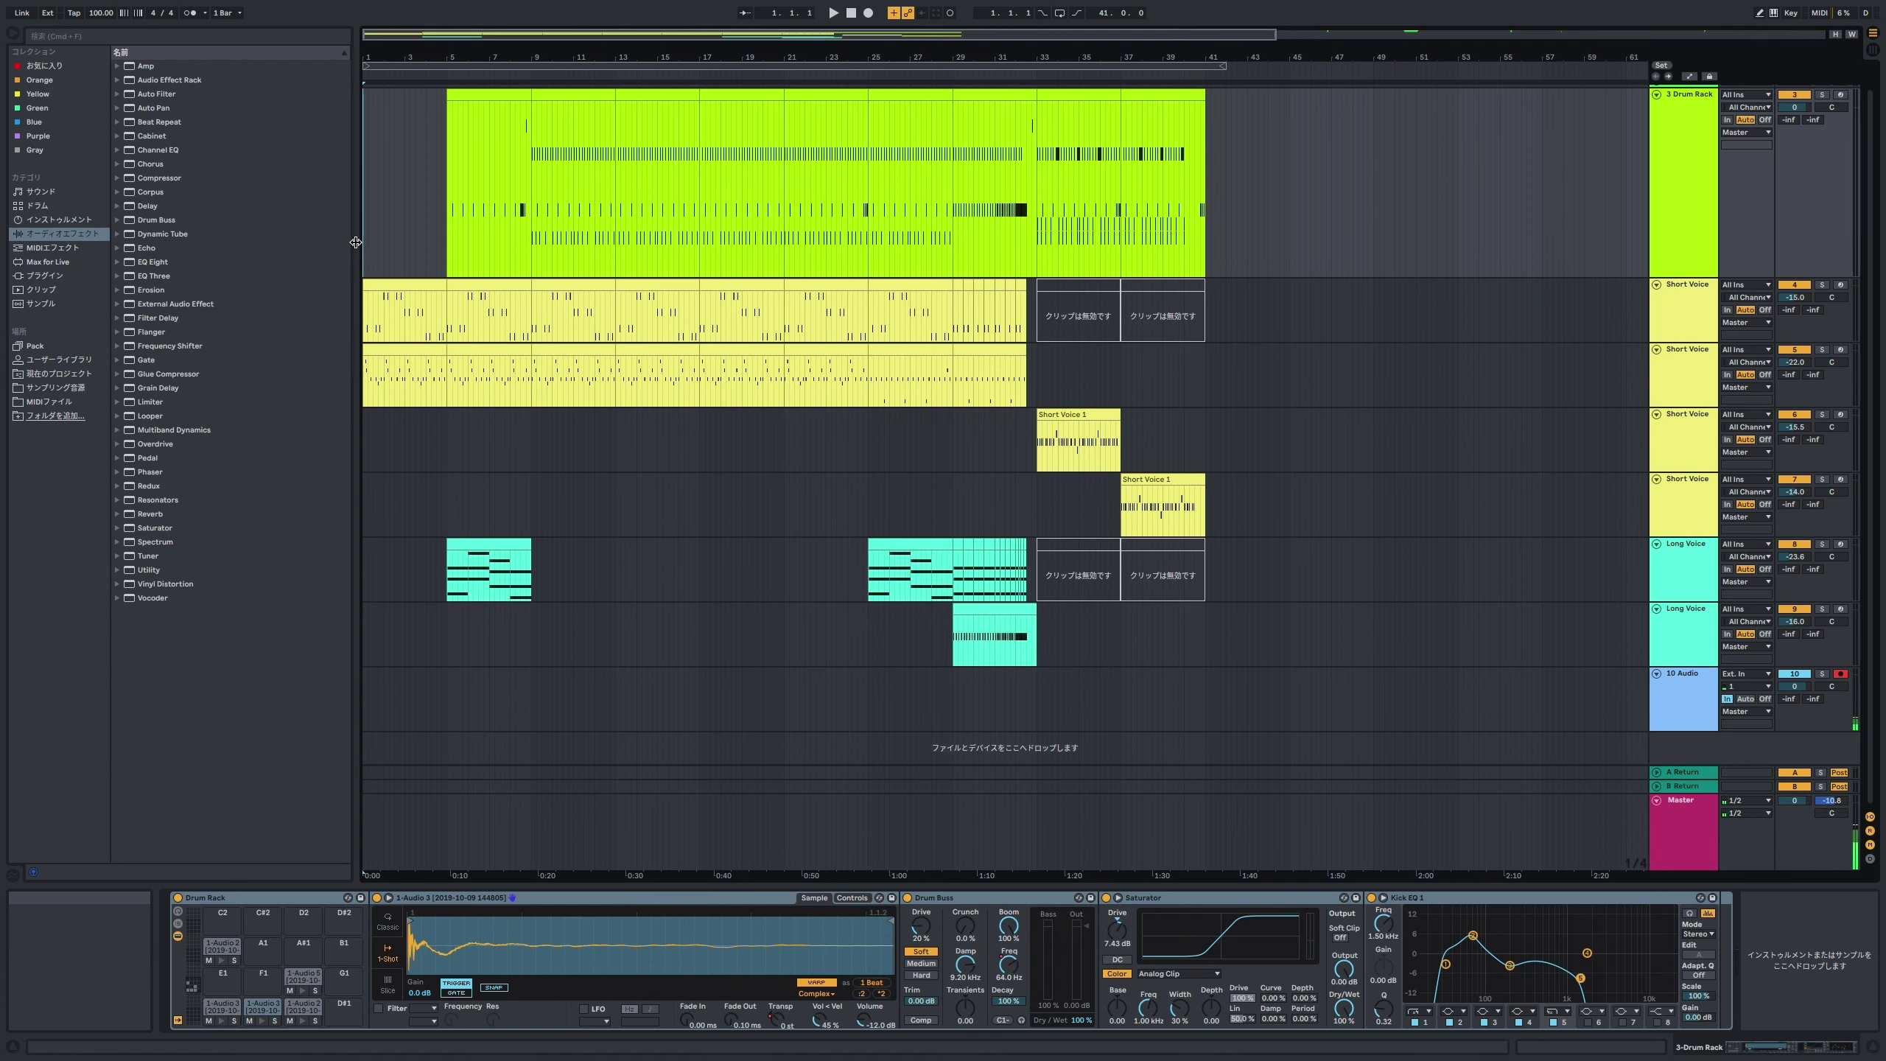
Step: Play the whole arrangement from bar 1
click(366, 243)
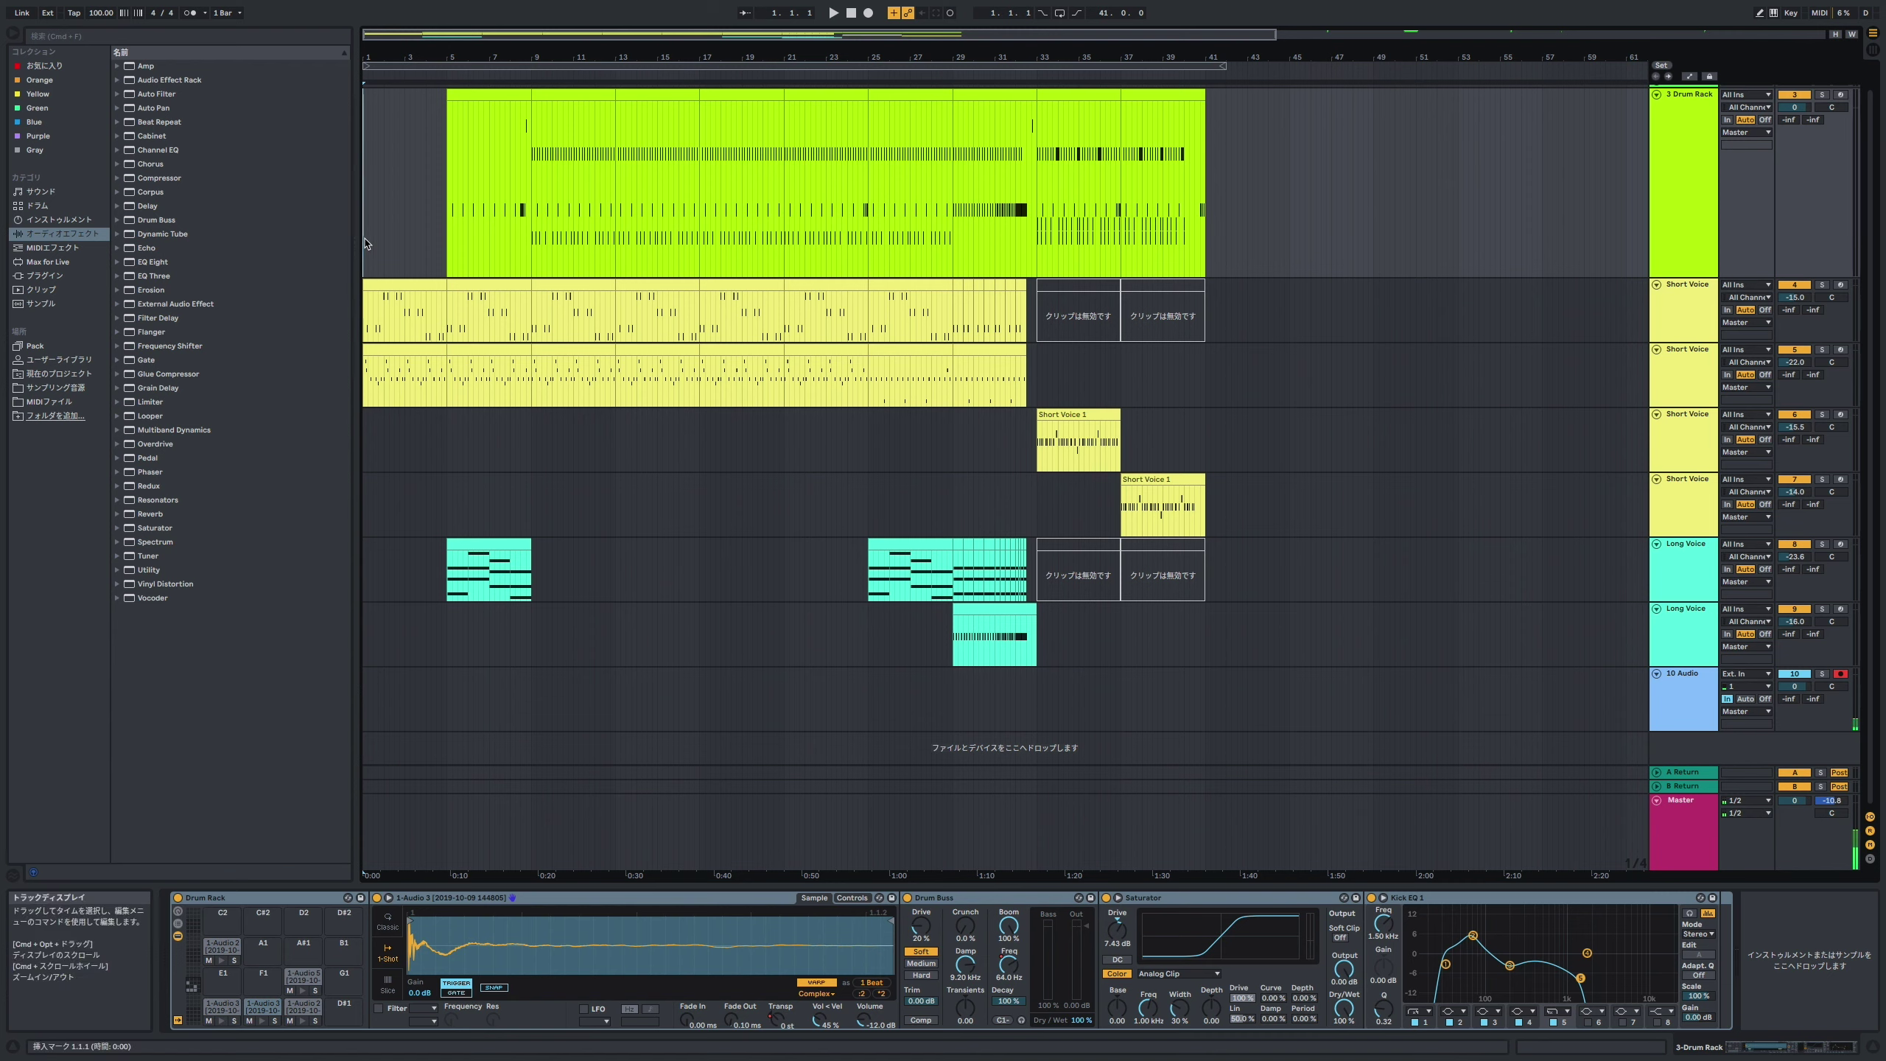
key(space)
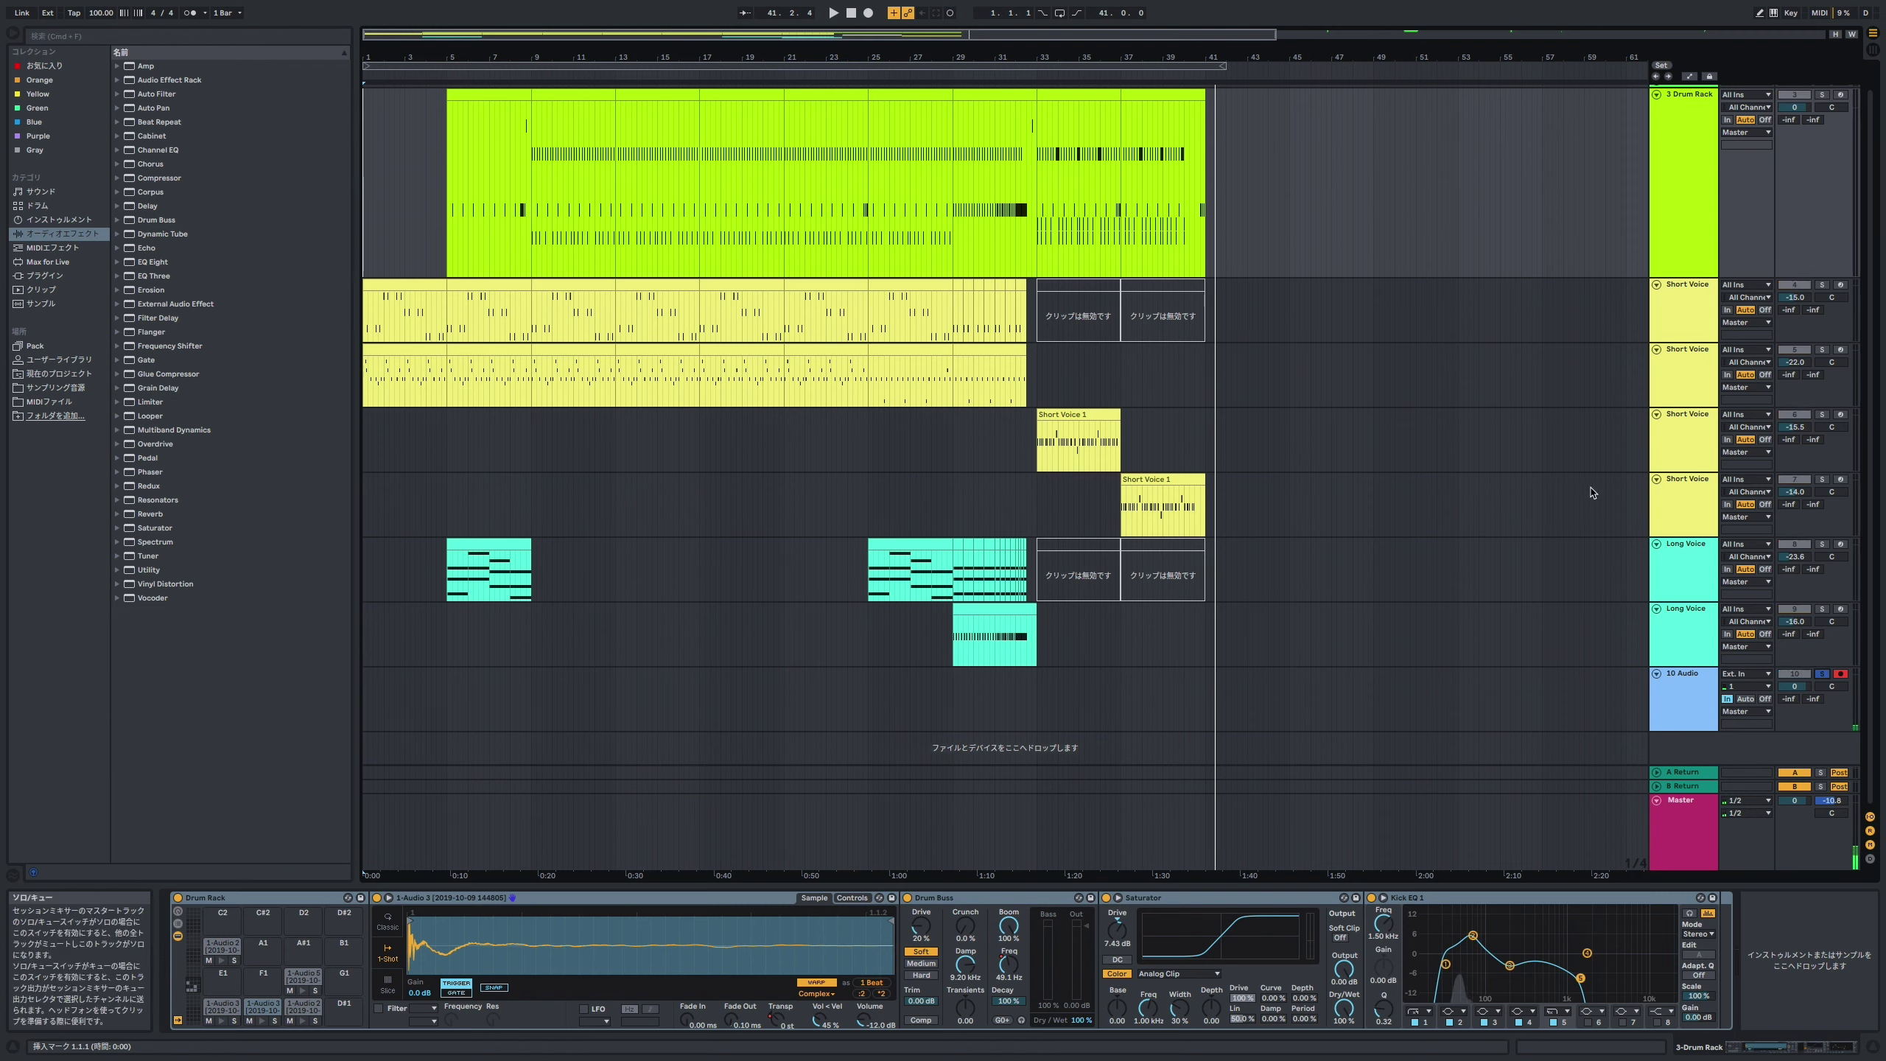
Step: Bypass Drum Buss, Saturator and Kick EQ 1 on the soloed drum track and play it from bar 33
click(1037, 211)
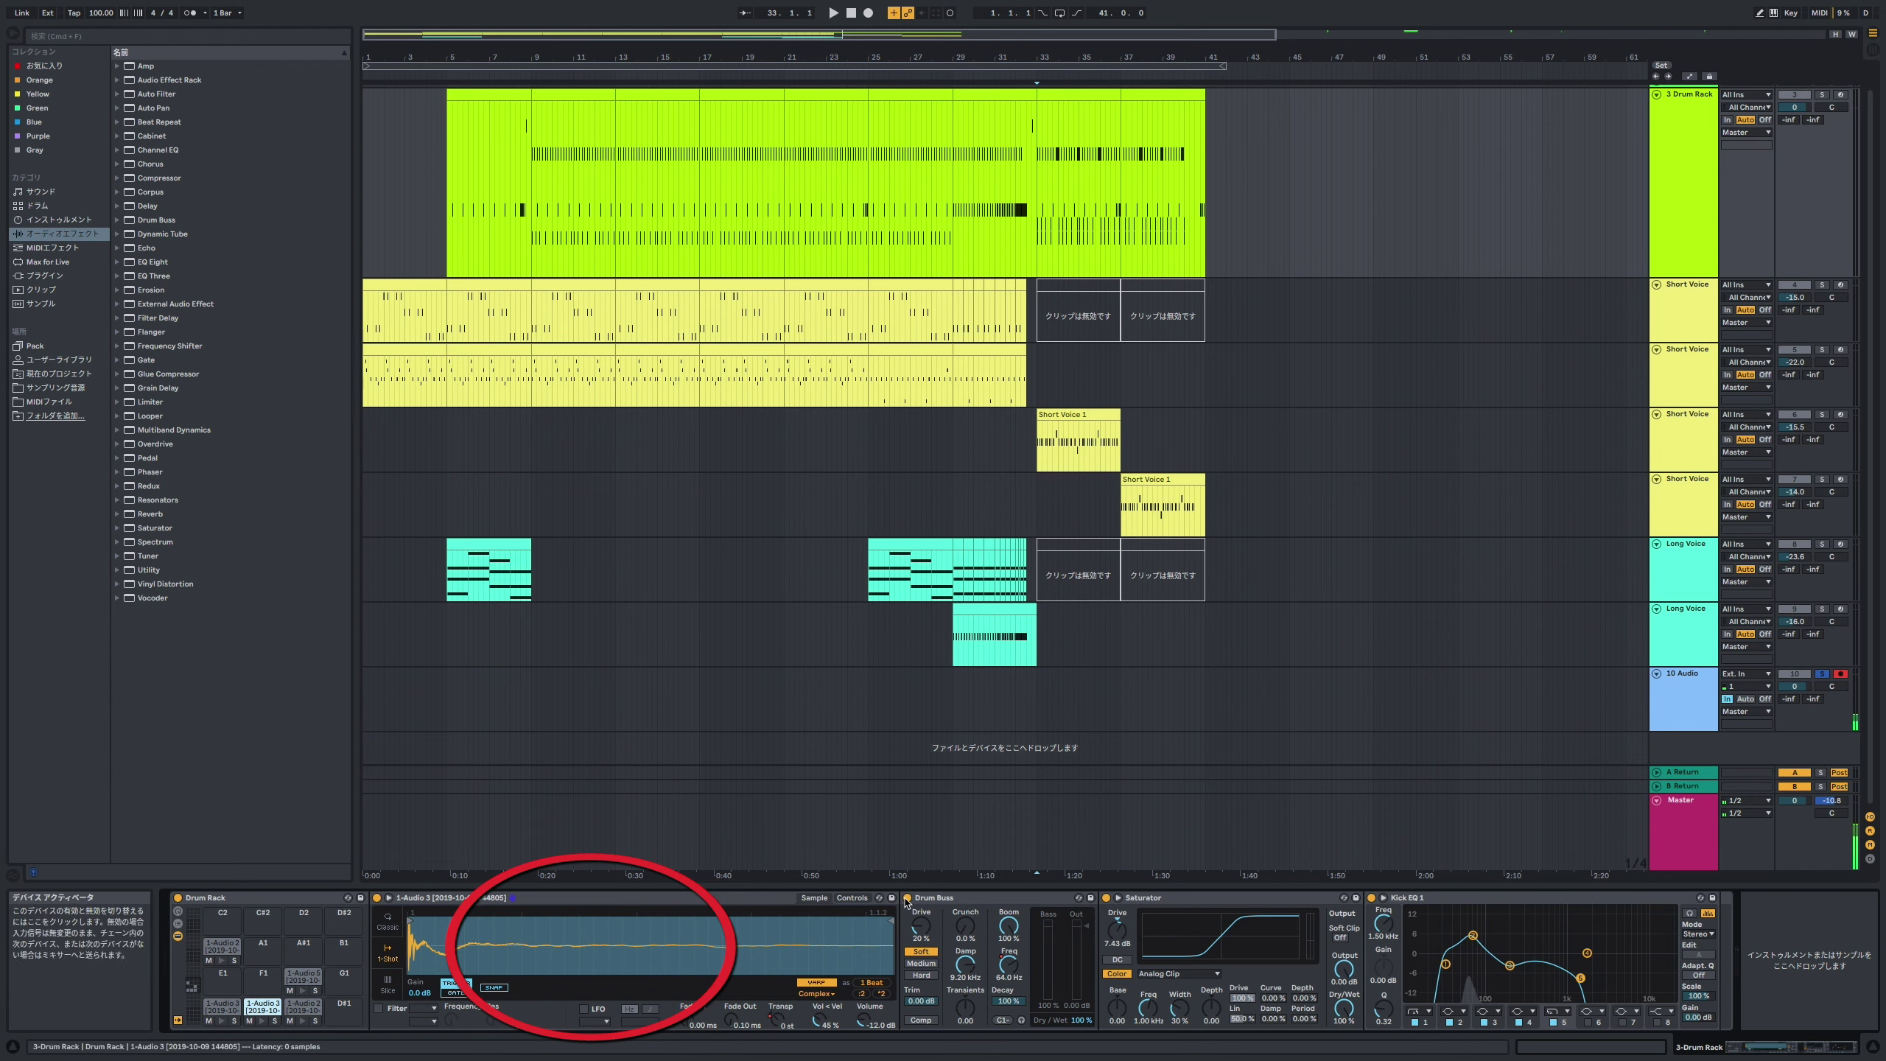
click(1105, 897)
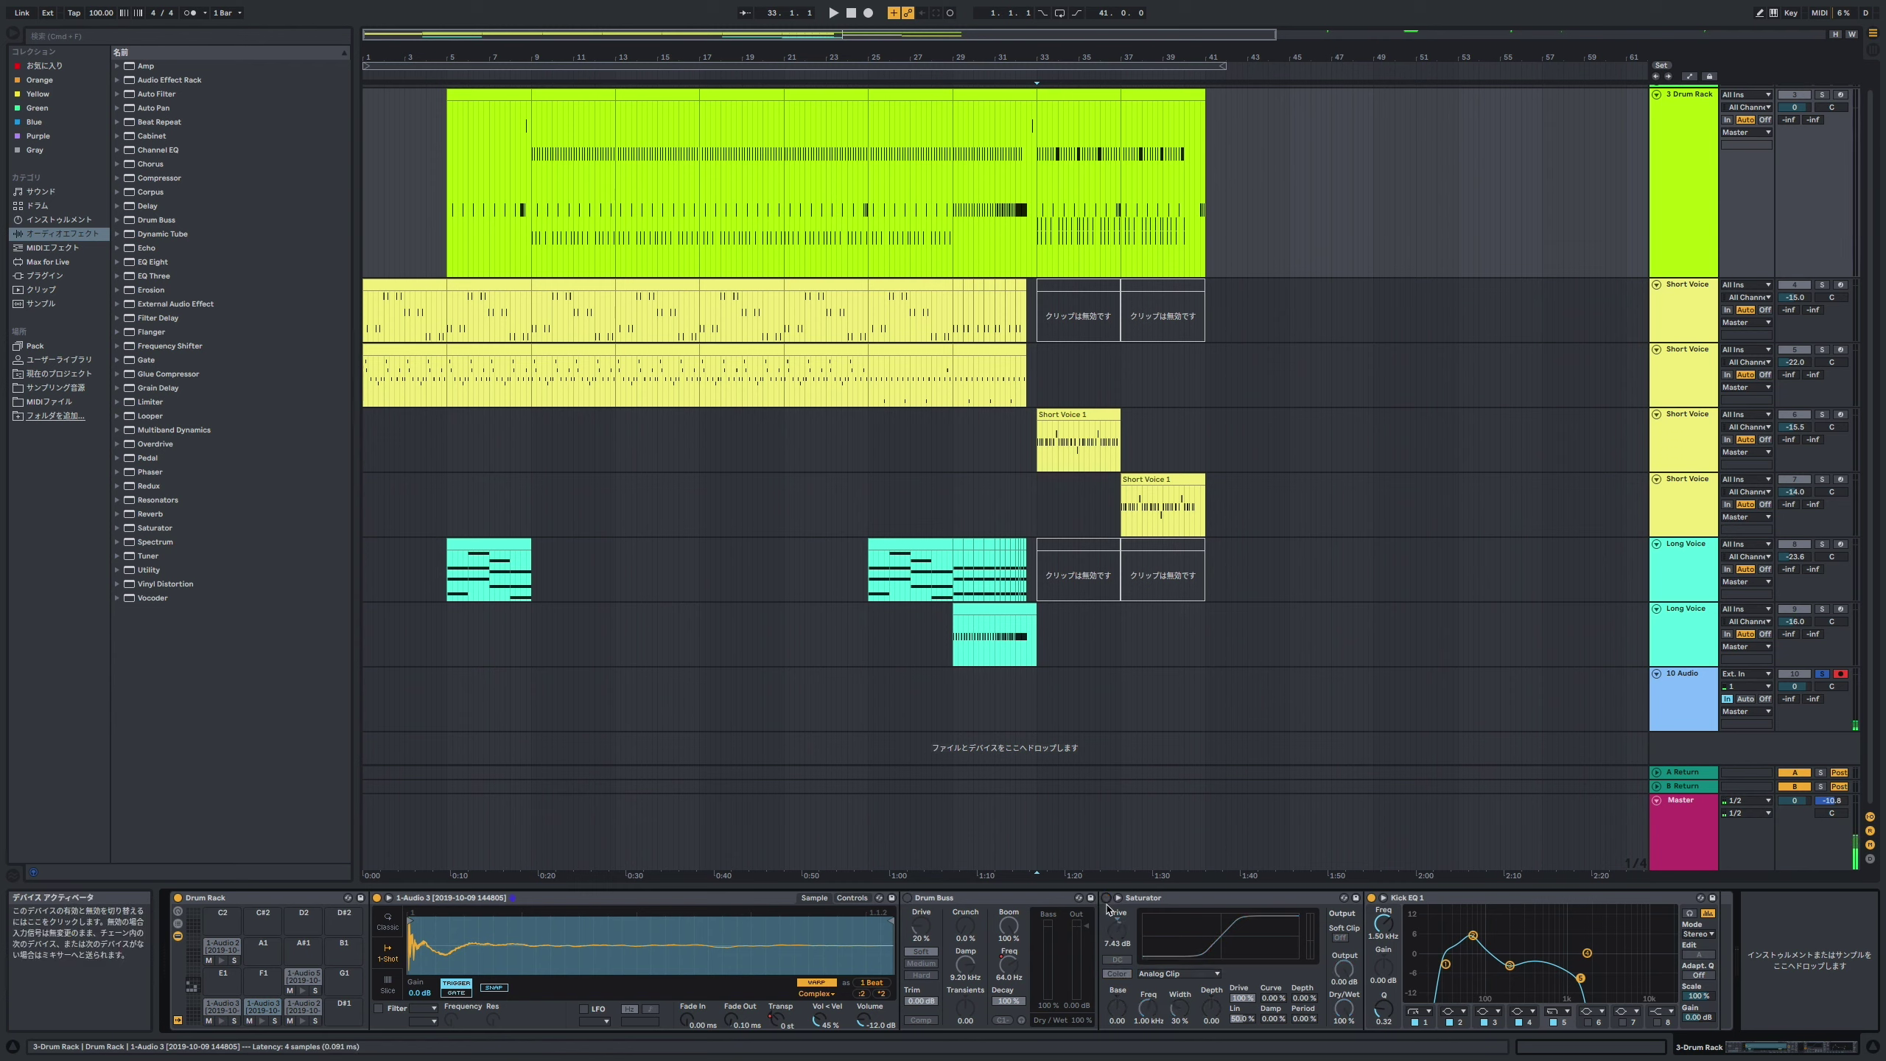
click(1372, 898)
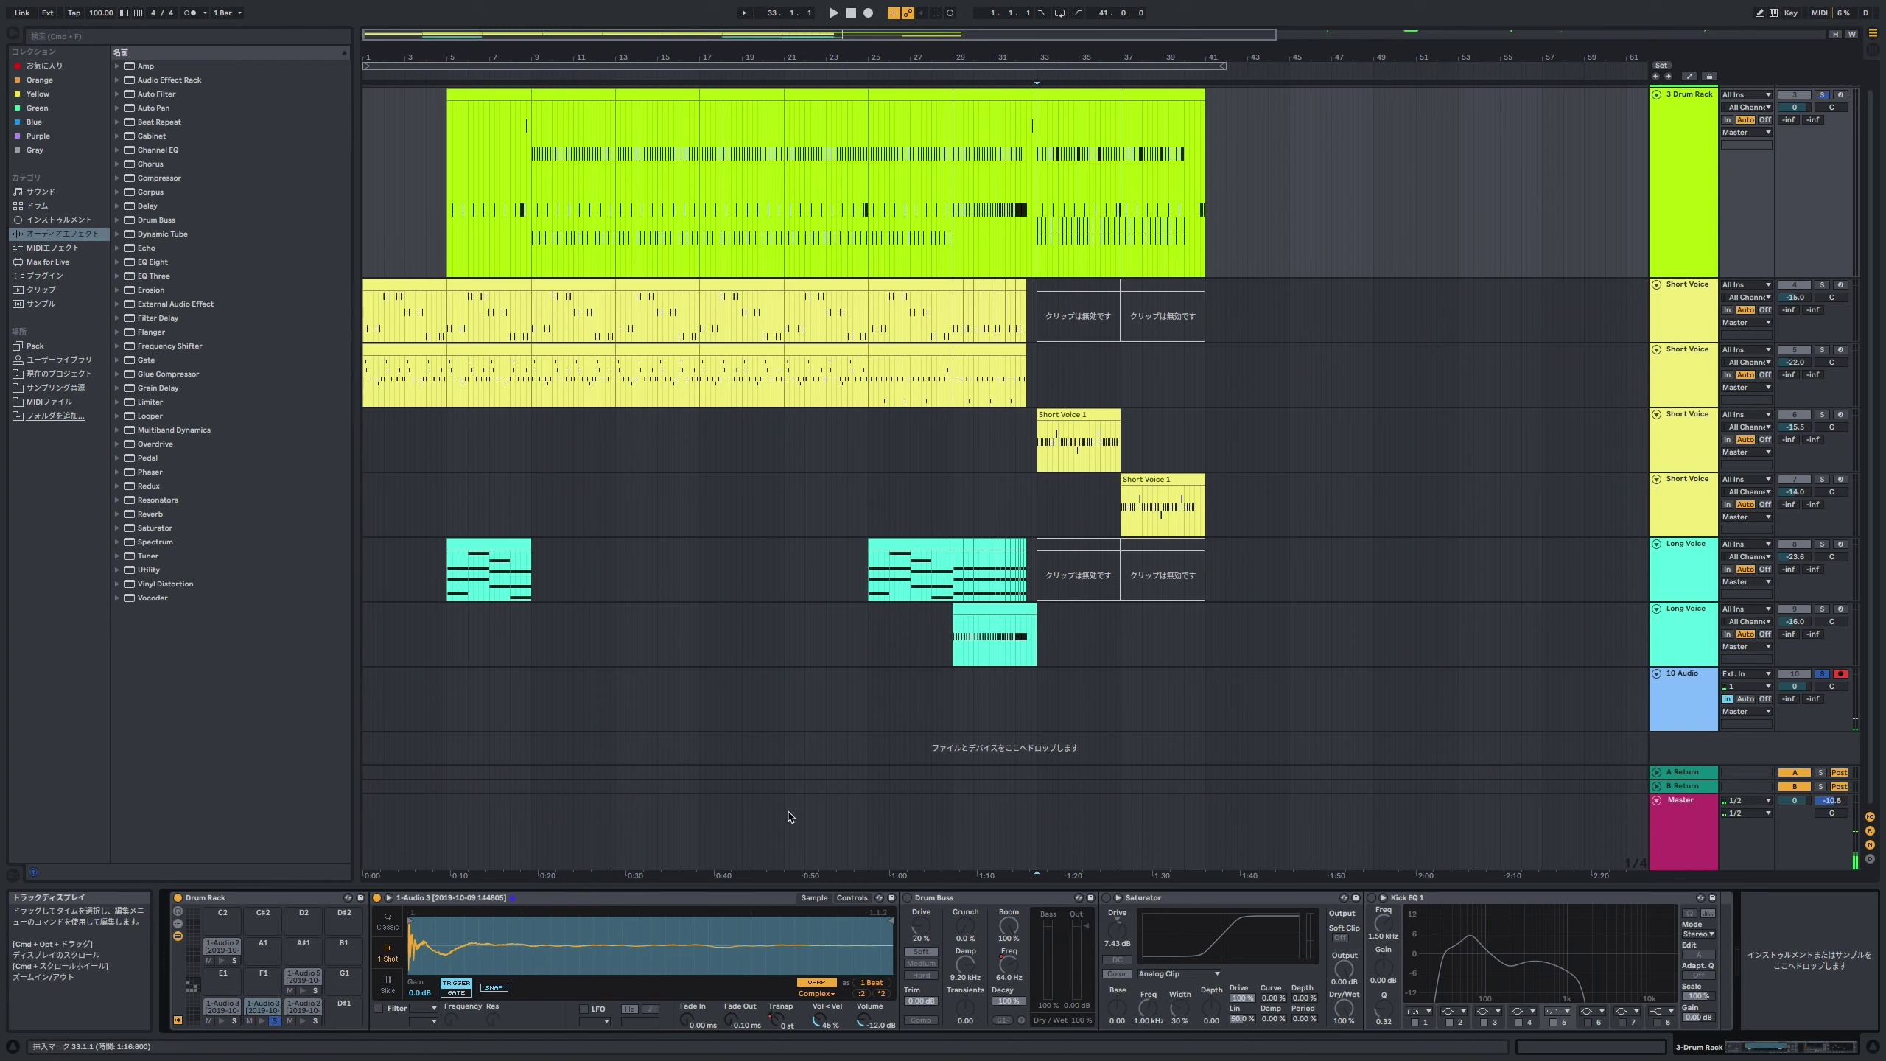
key(space)
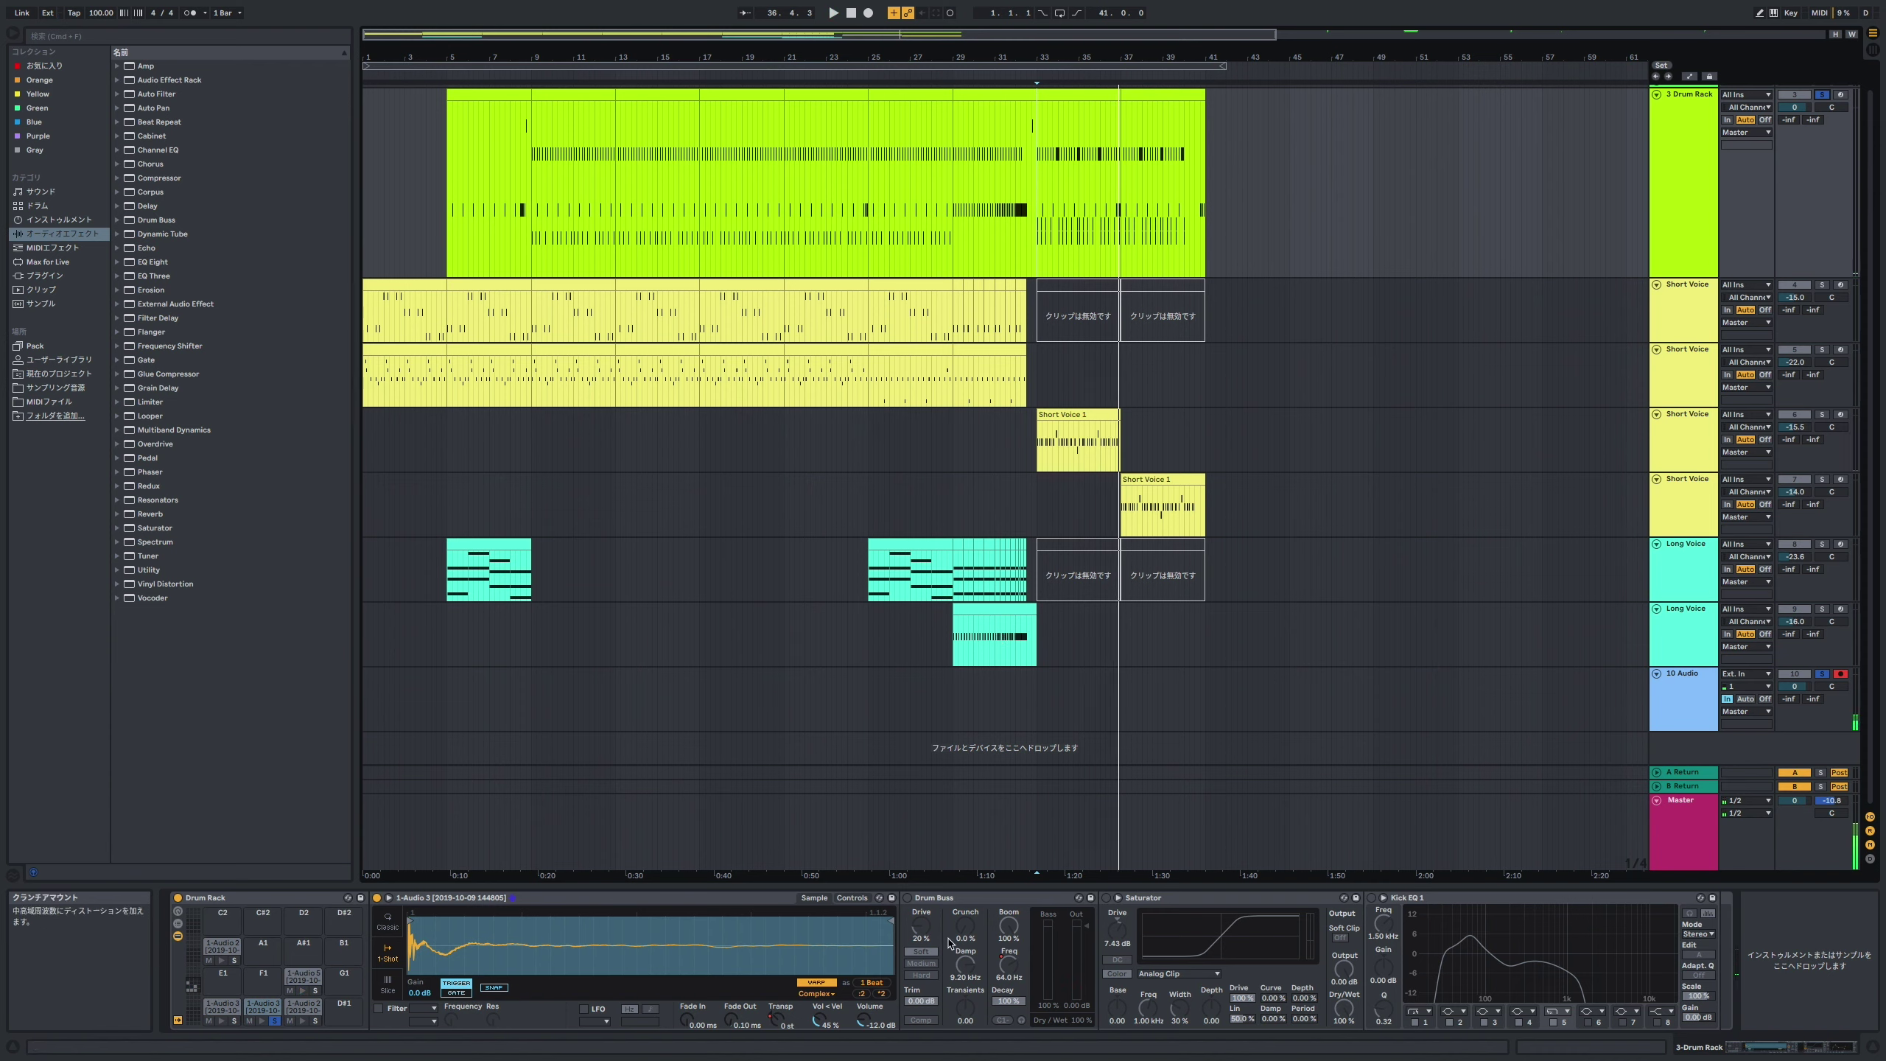
Step: Turn Drum Buss back on and, during playback, sweep its Boom amount down and back to 100%, with the Boom frequency at 49.1 Hz
click(909, 898)
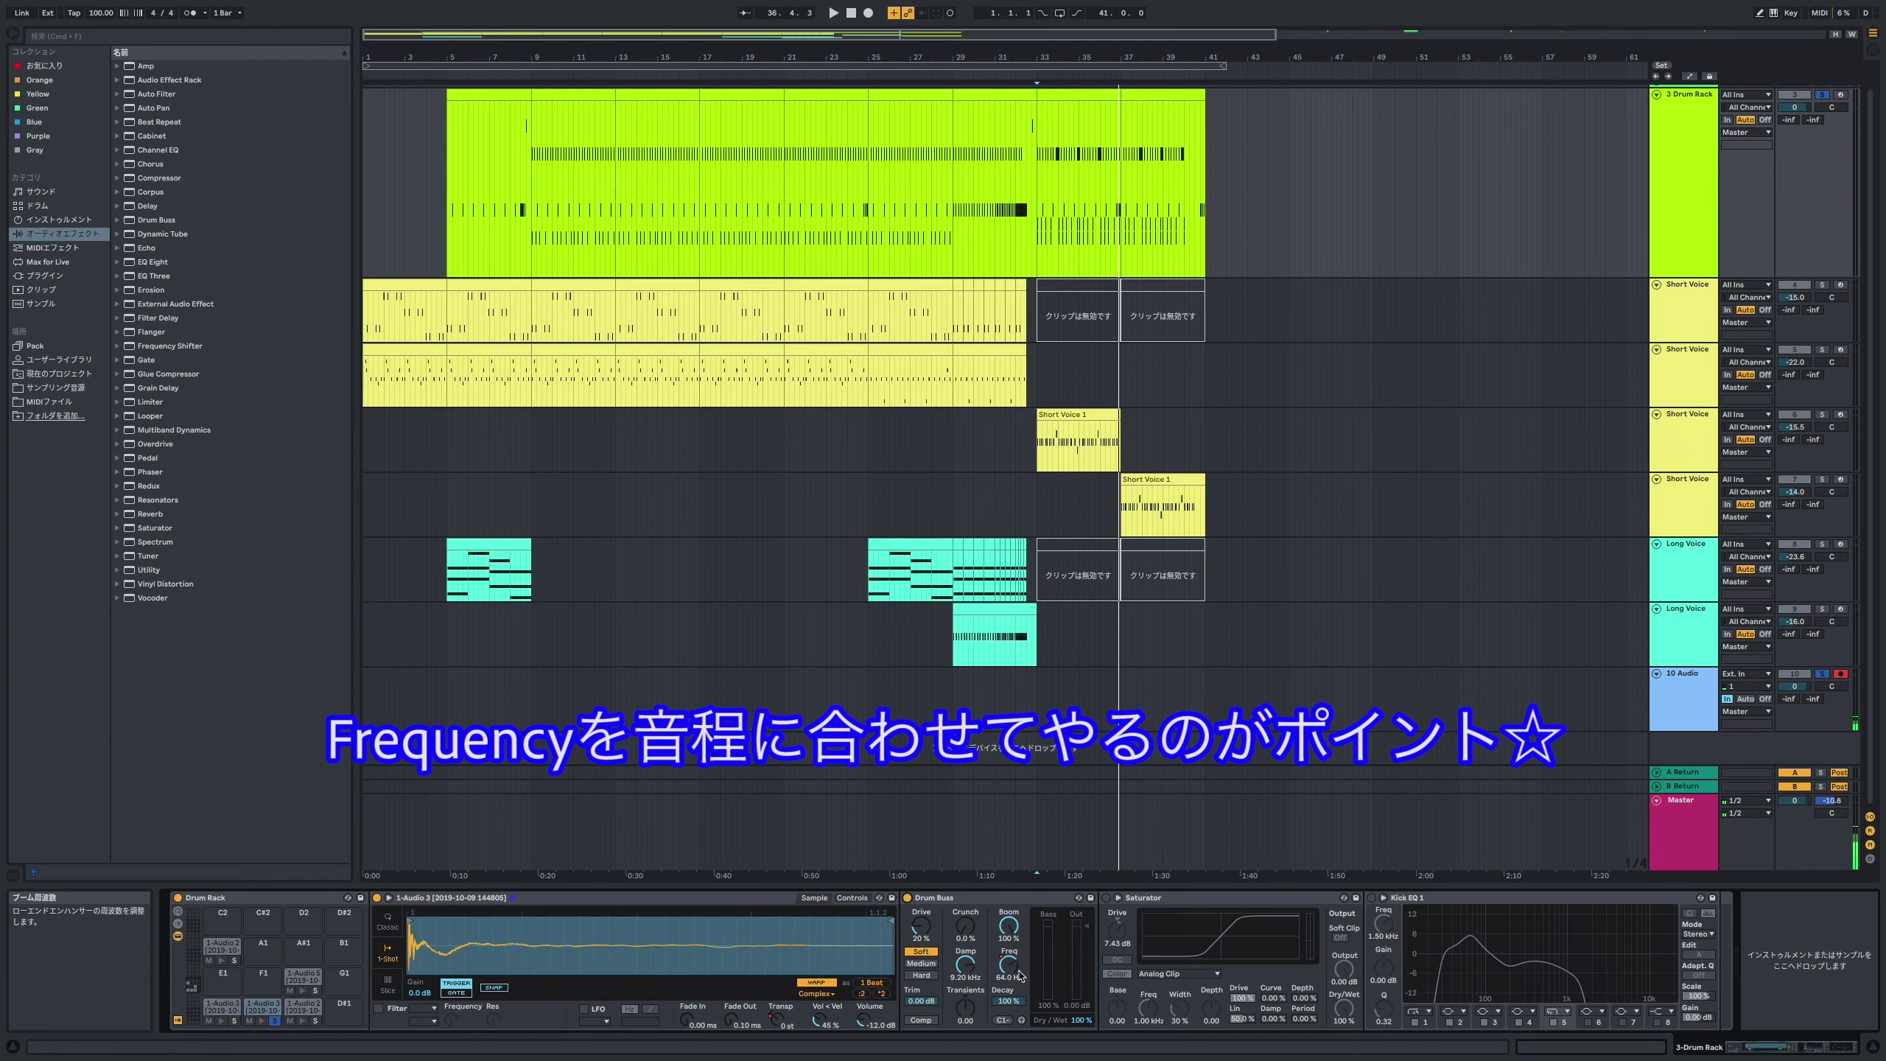
key(space)
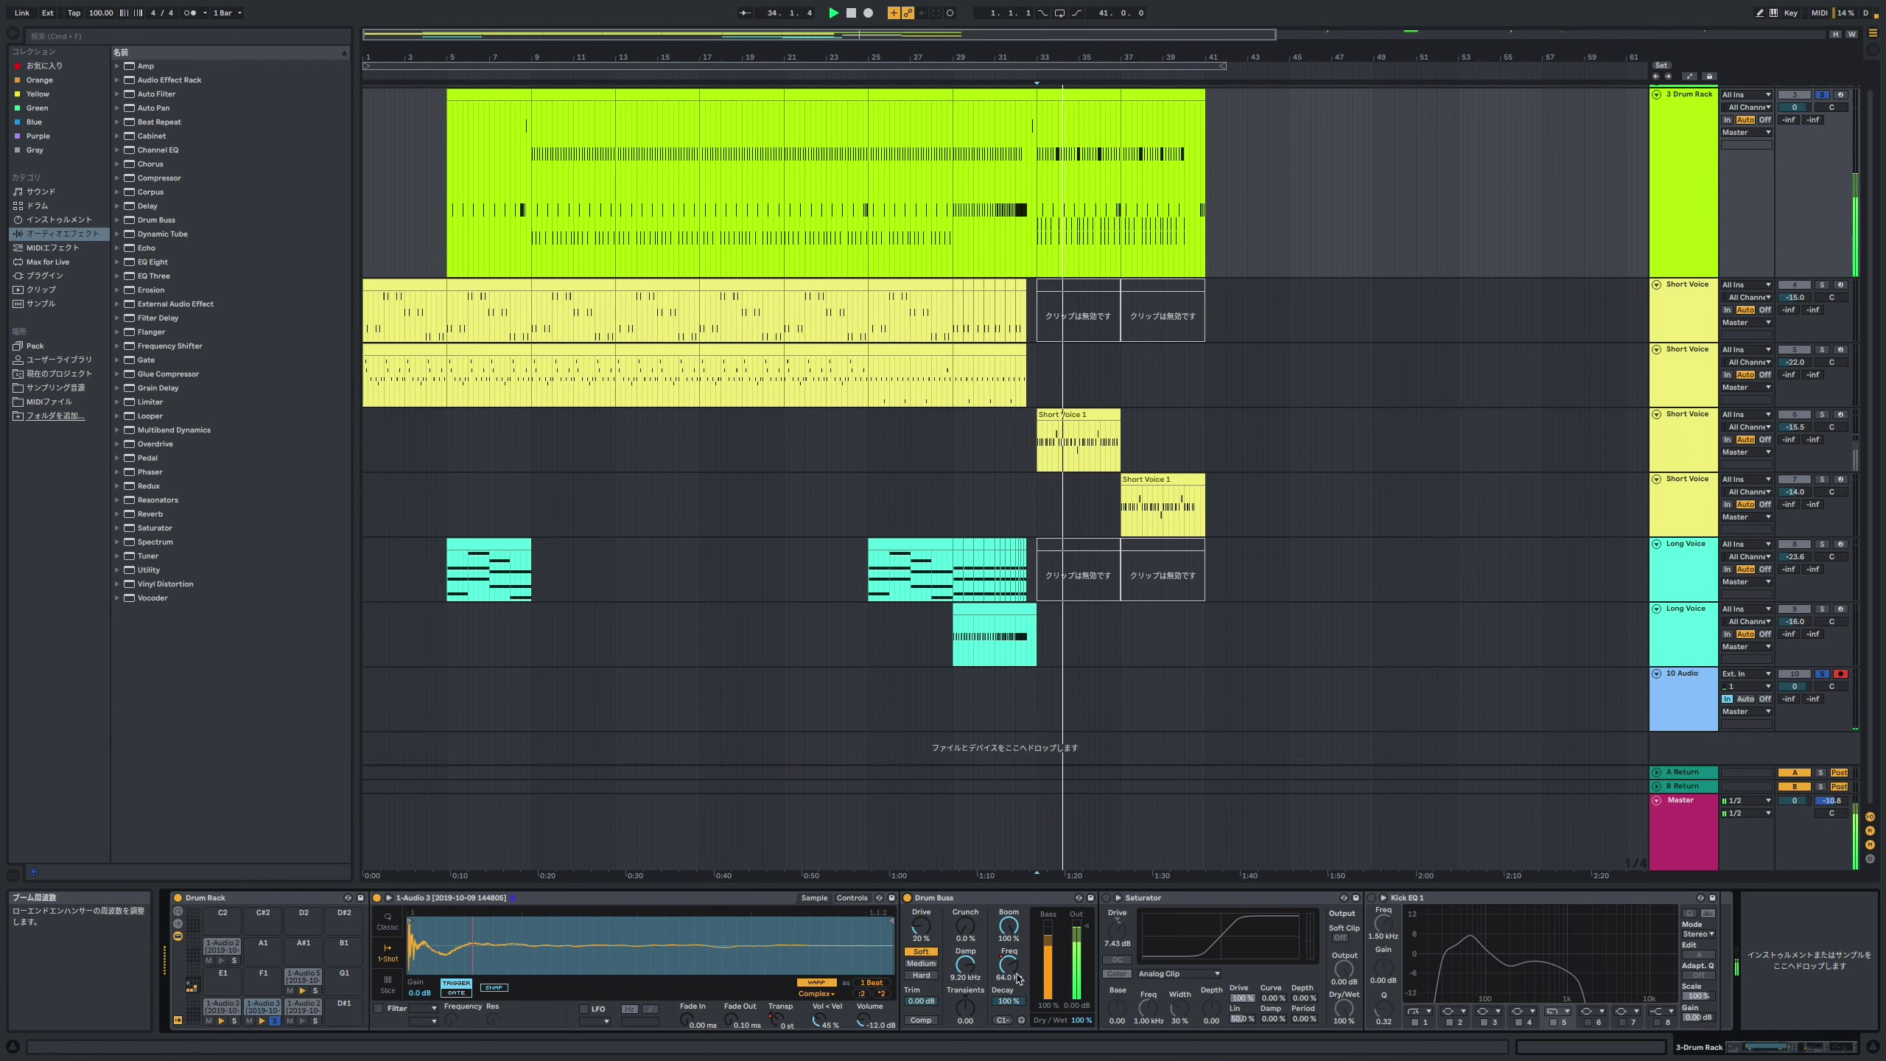
drag(1008, 927, 1008, 1041)
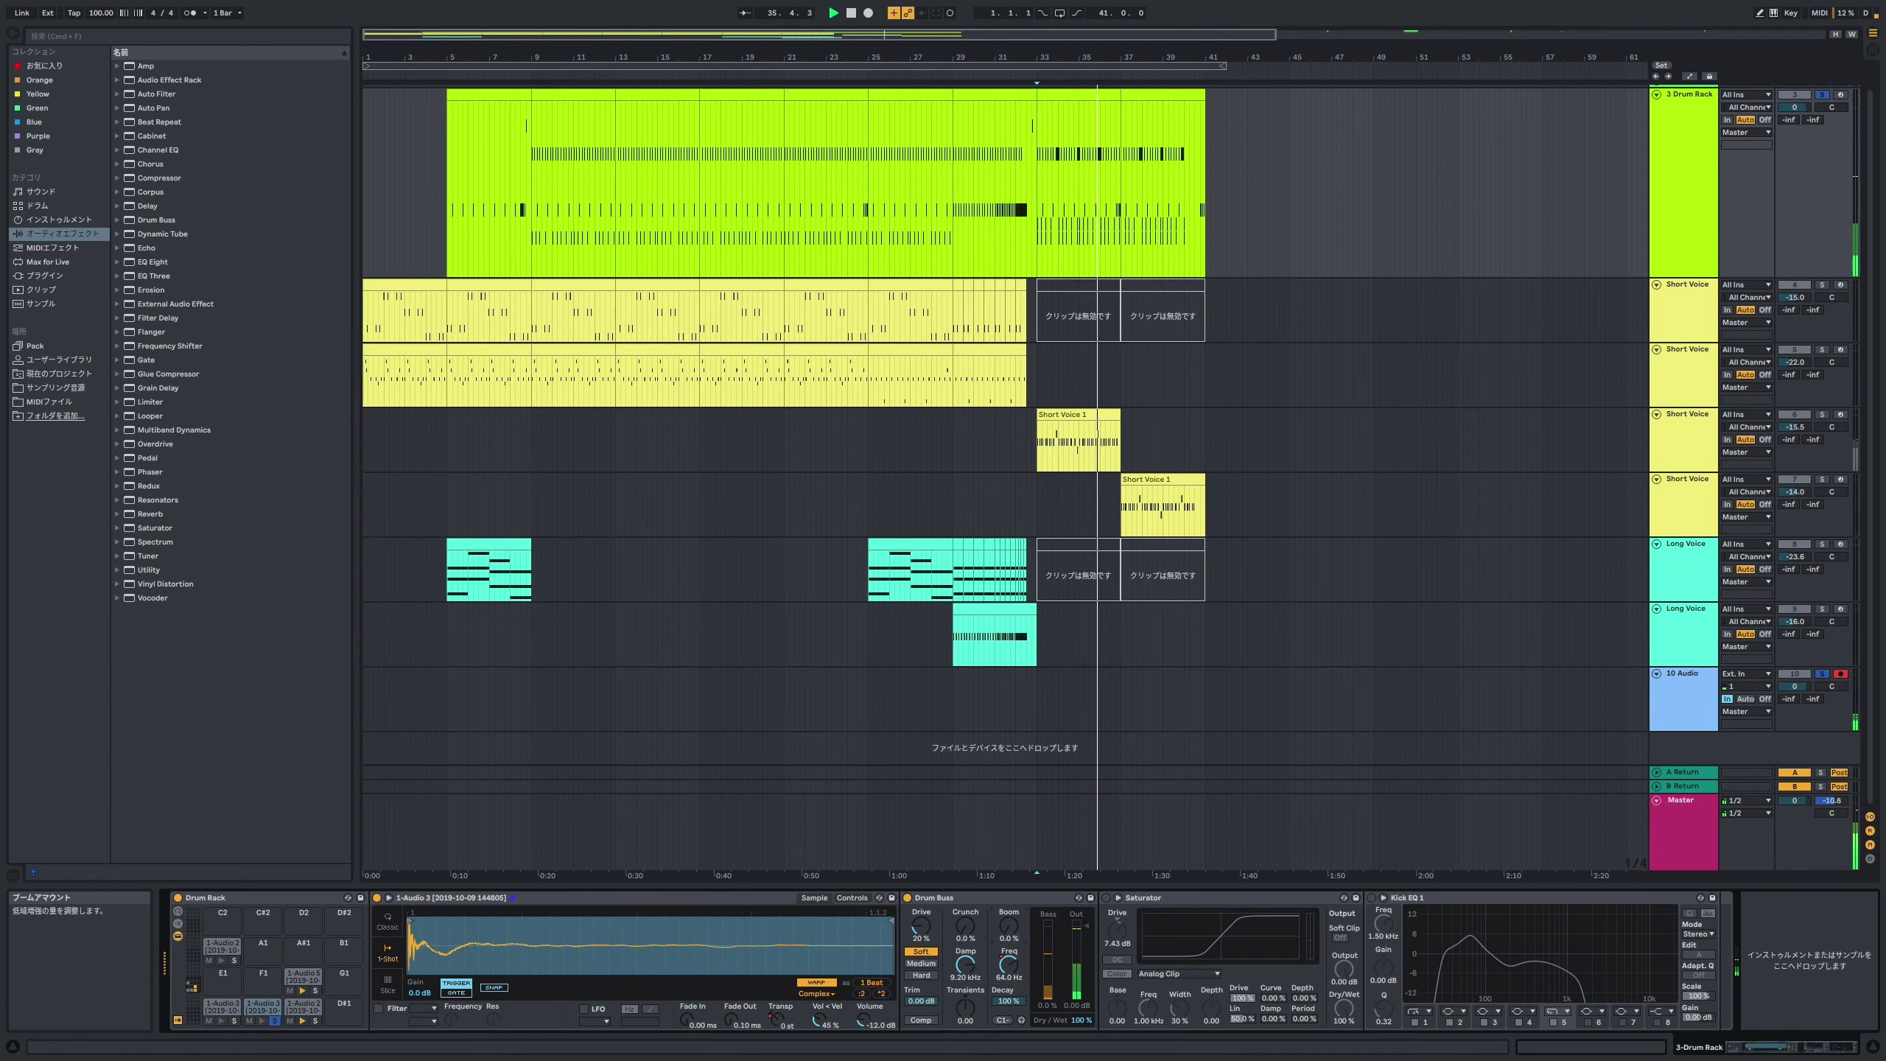
drag(1008, 926, 1009, 809)
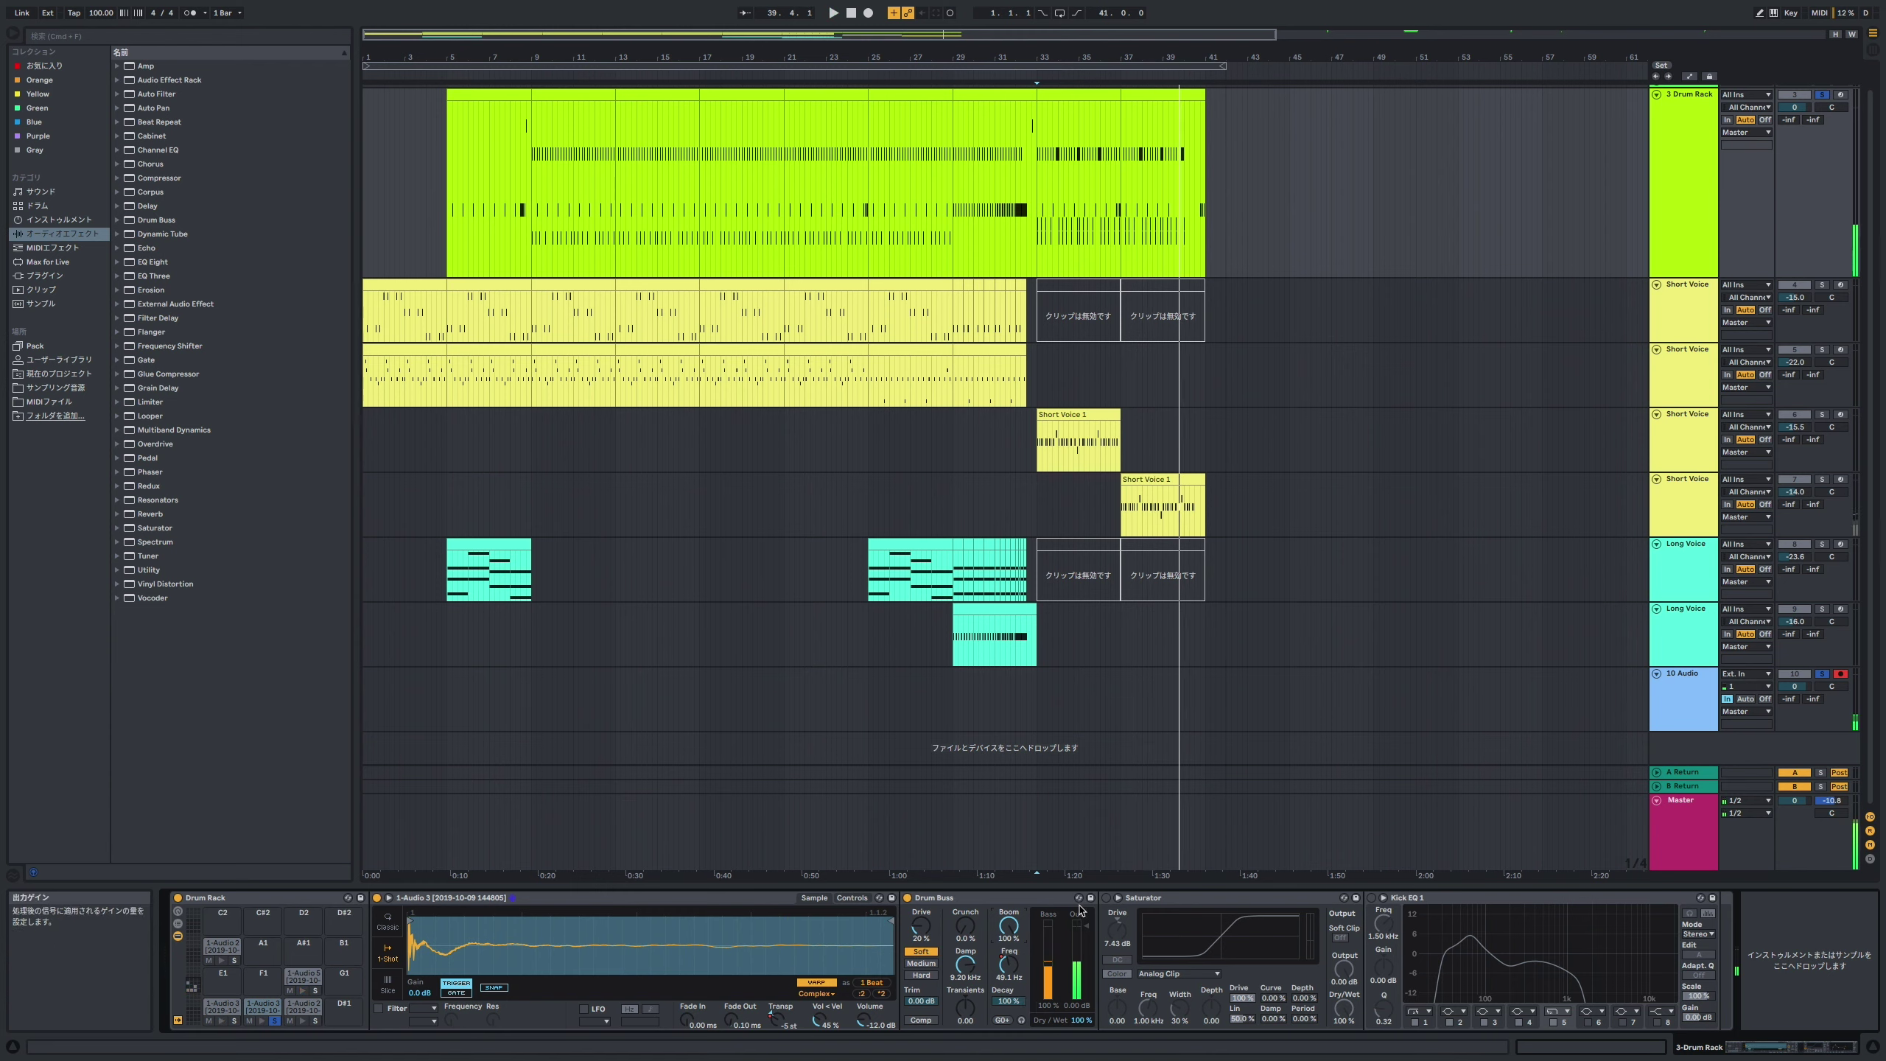
Step: Turn Saturator and Kick EQ 1 back on and play the fully processed kick from bar 33
click(1106, 898)
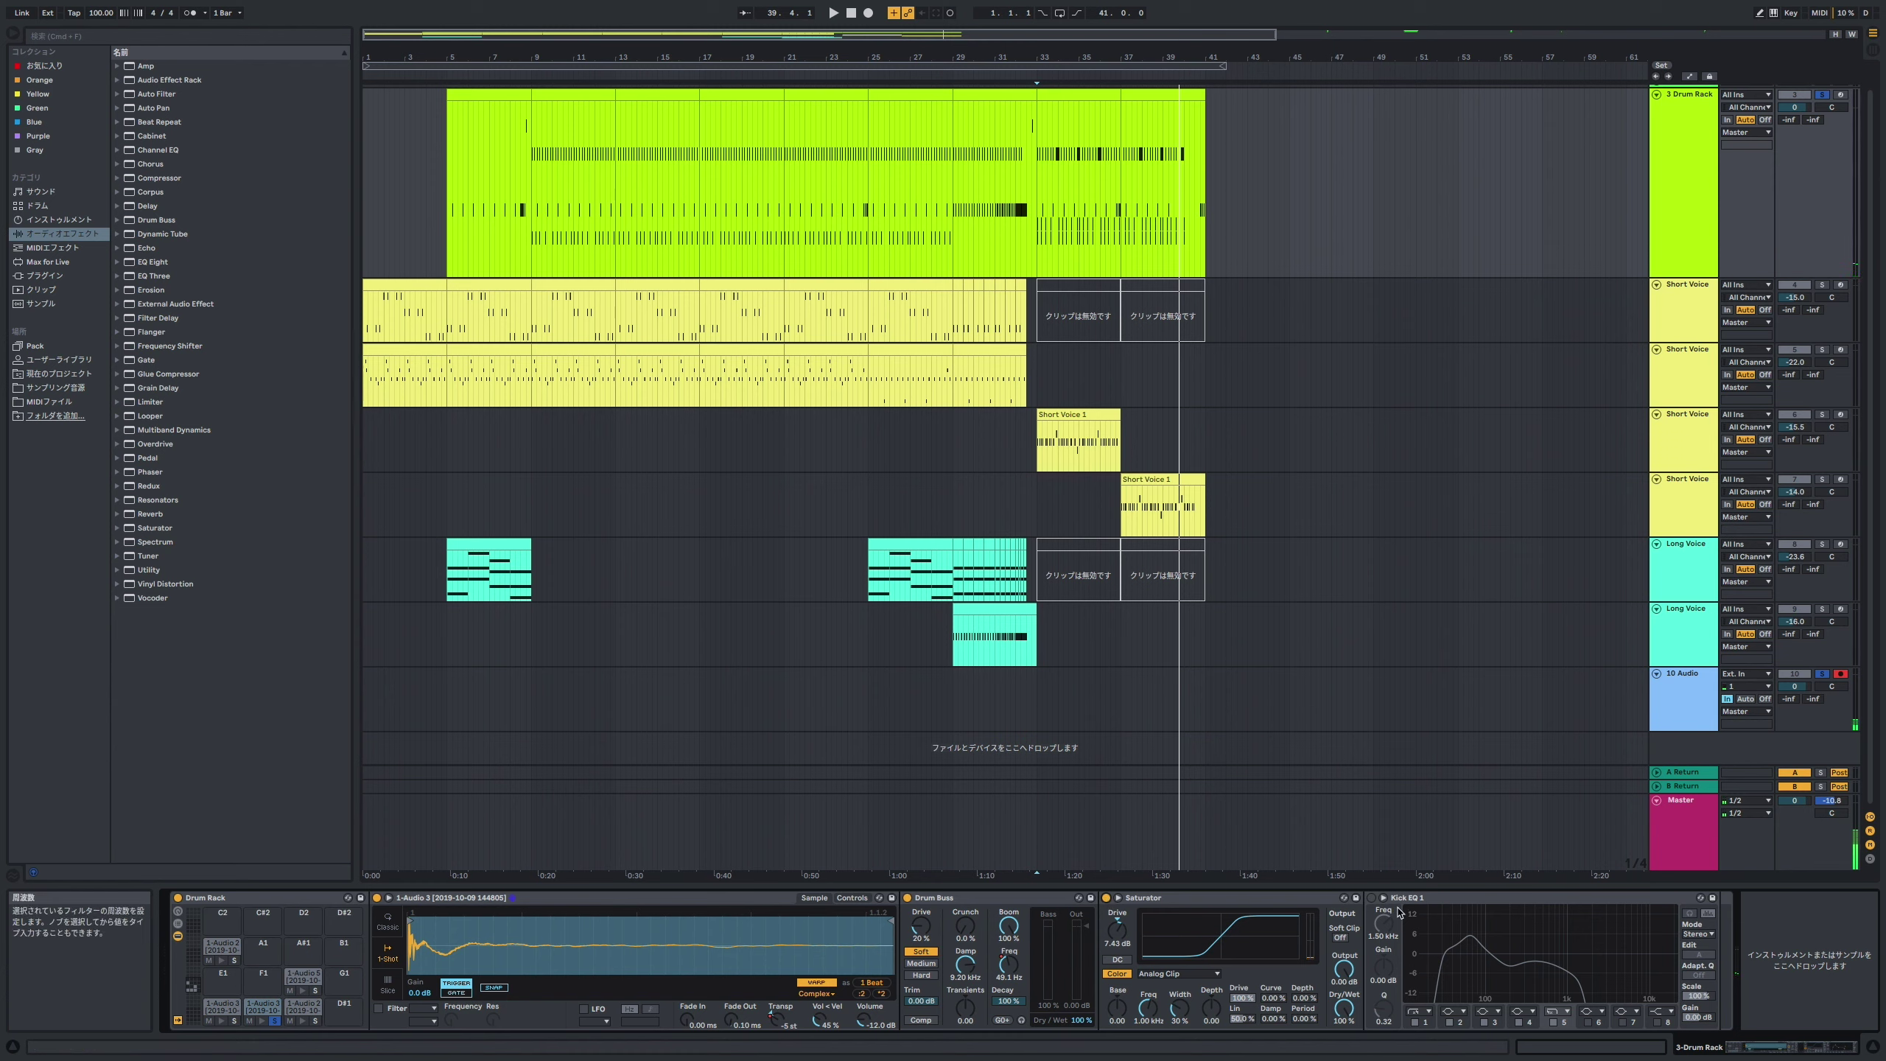
click(1372, 902)
key(space)
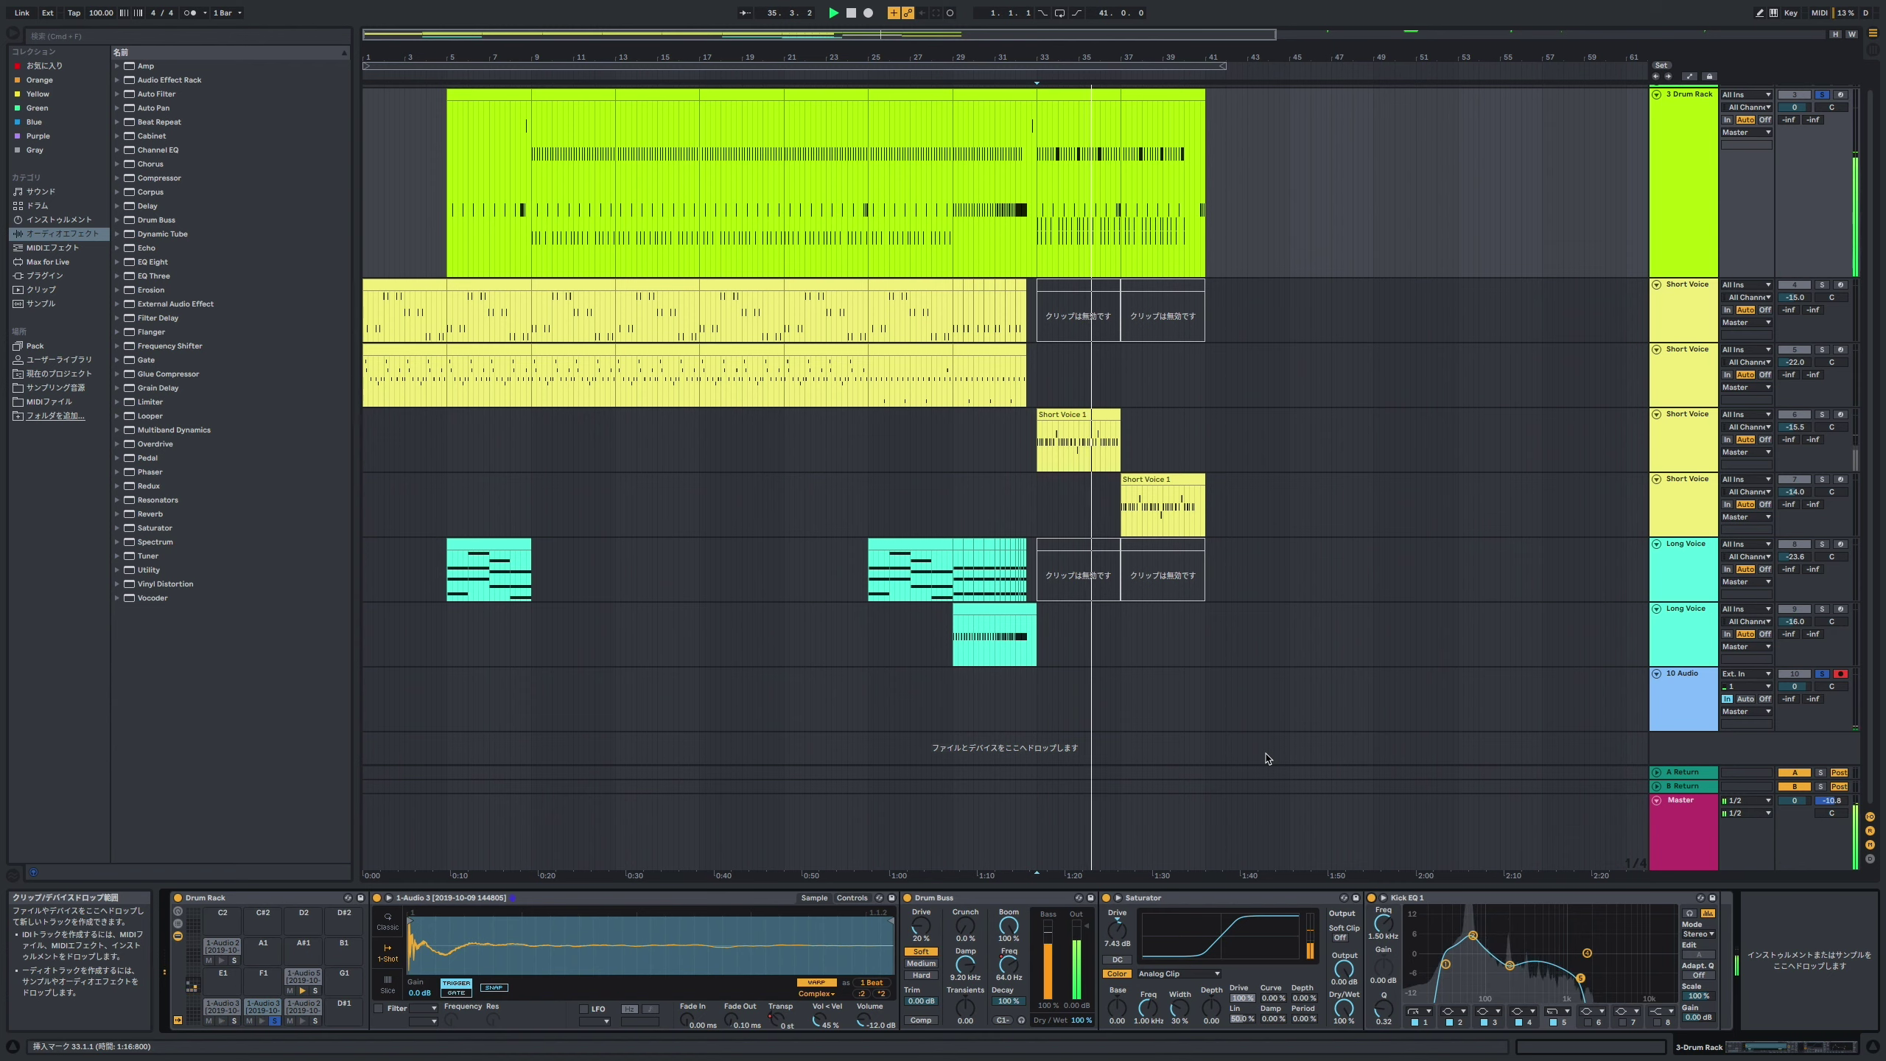
key(space)
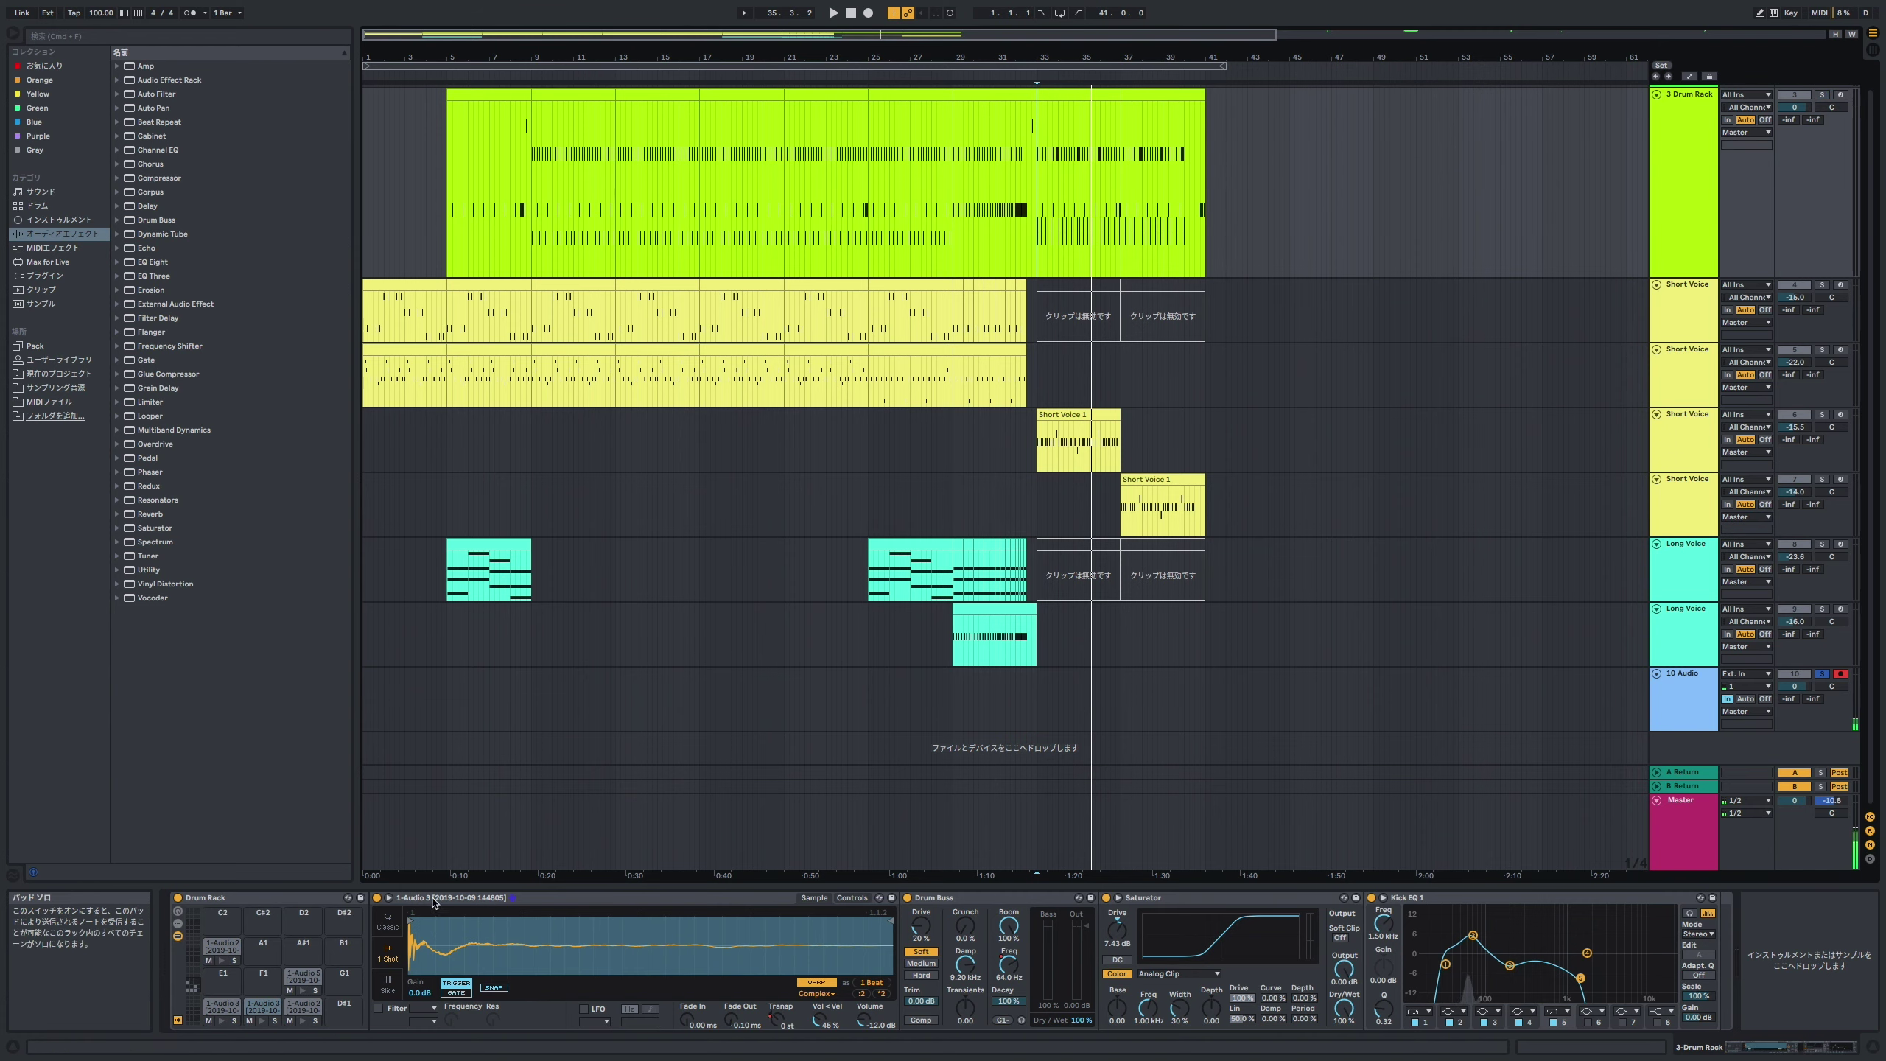
Step: Solo the Short Voice track whose clip starts at bar 33 and play that clip
click(1068, 414)
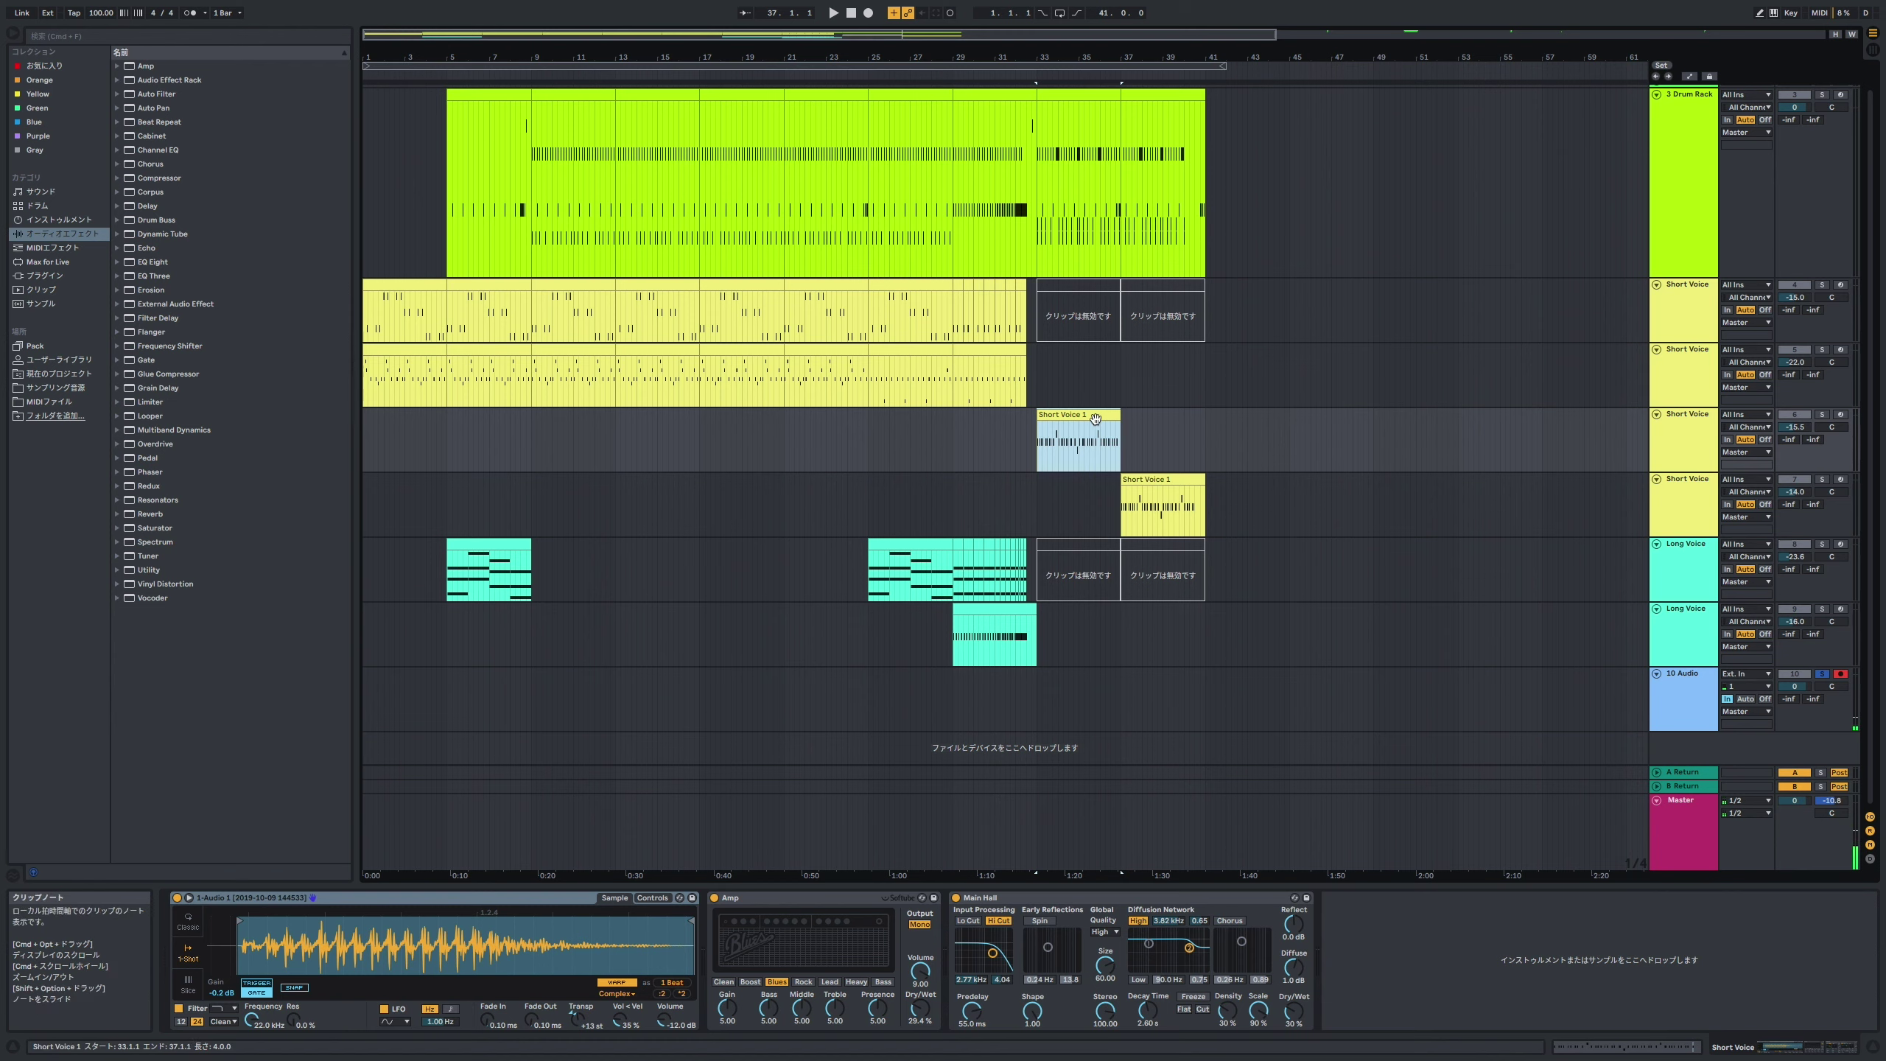
click(1821, 415)
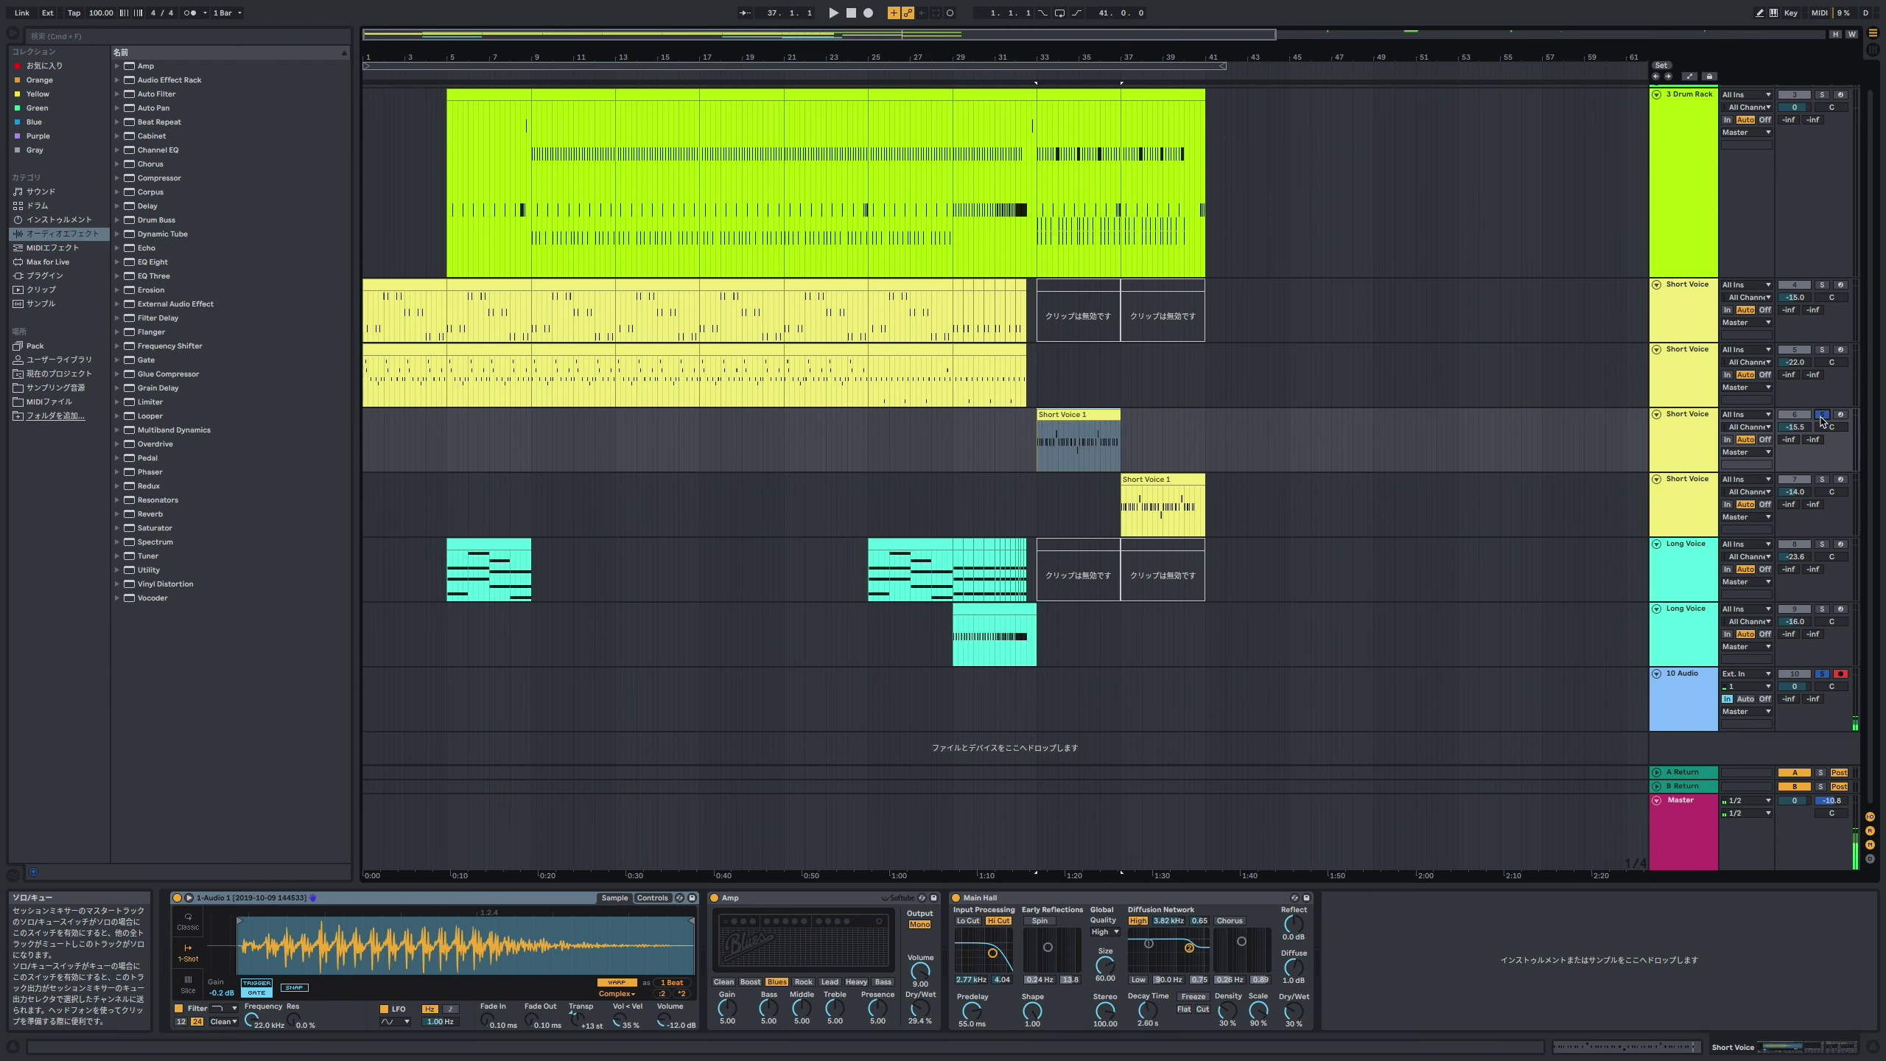
key(space)
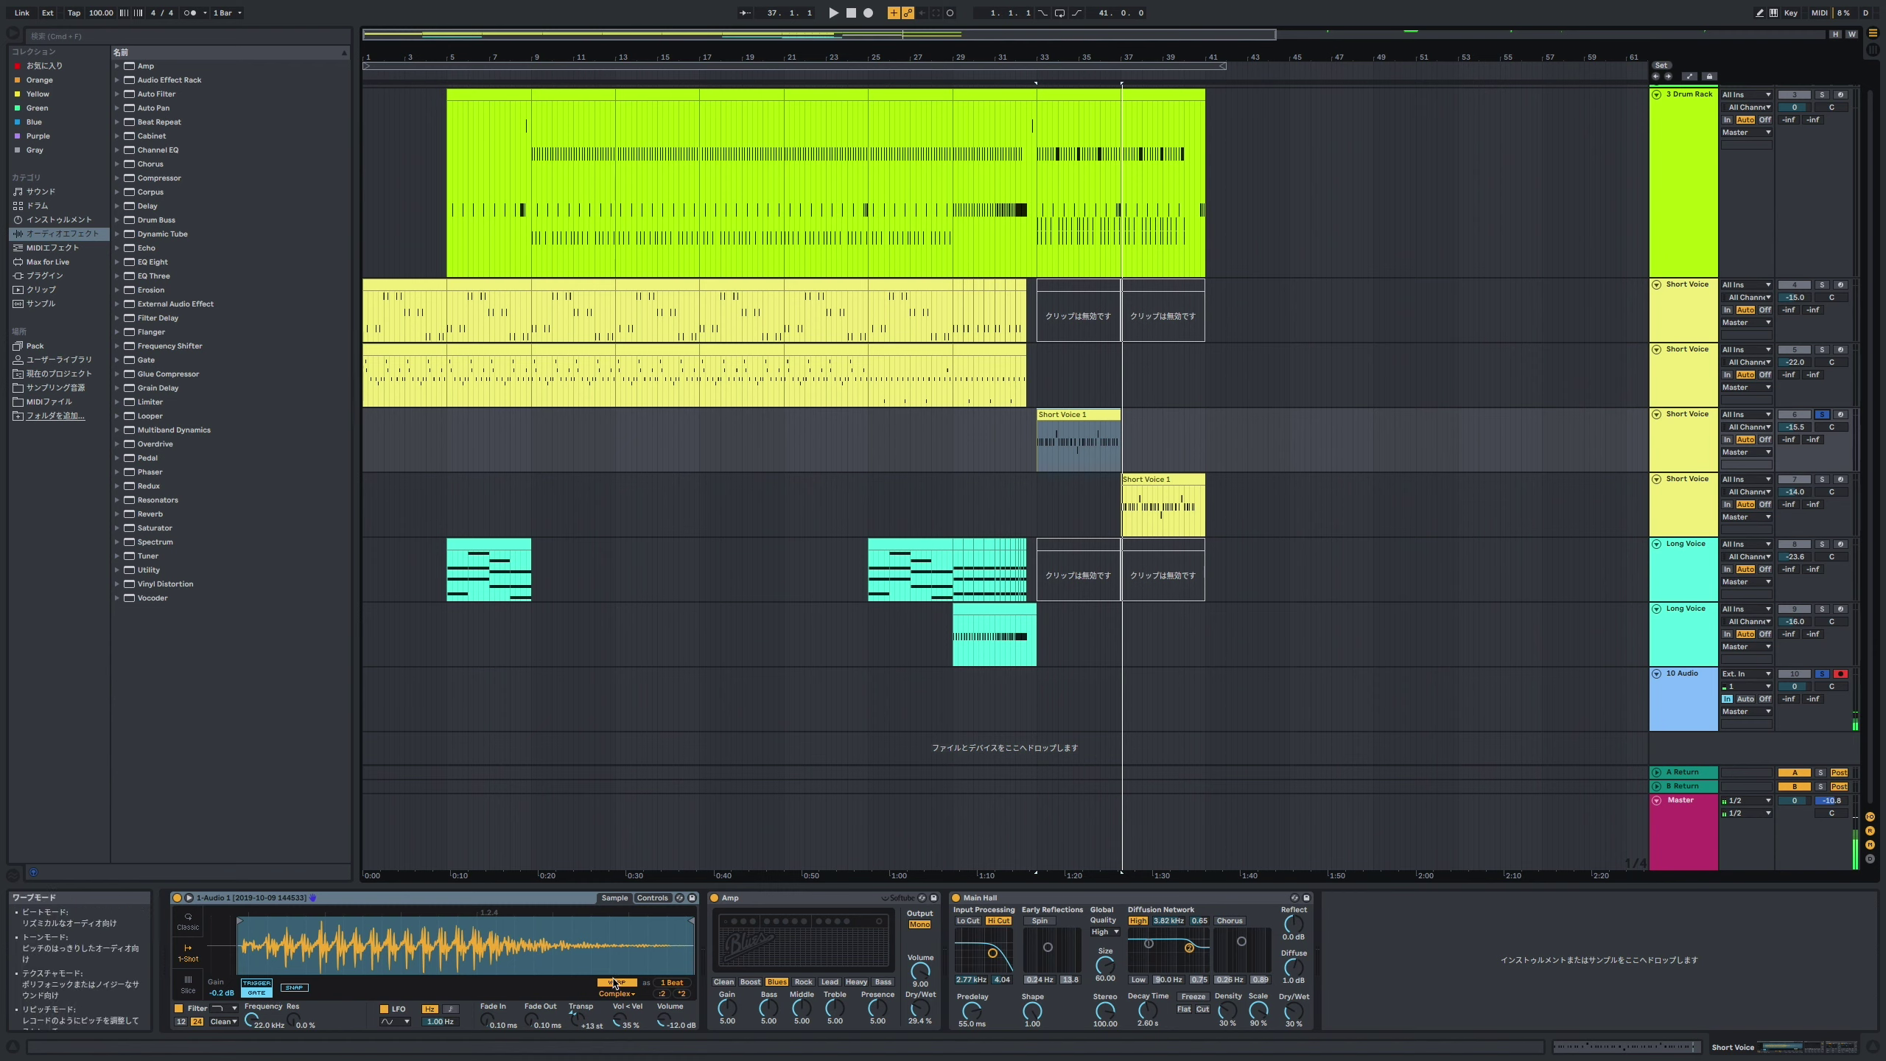
Step: Show the sampler's controls and compare the clip with the Pitch Envelope Decay at 1.00 ms and back at its original value
click(651, 898)
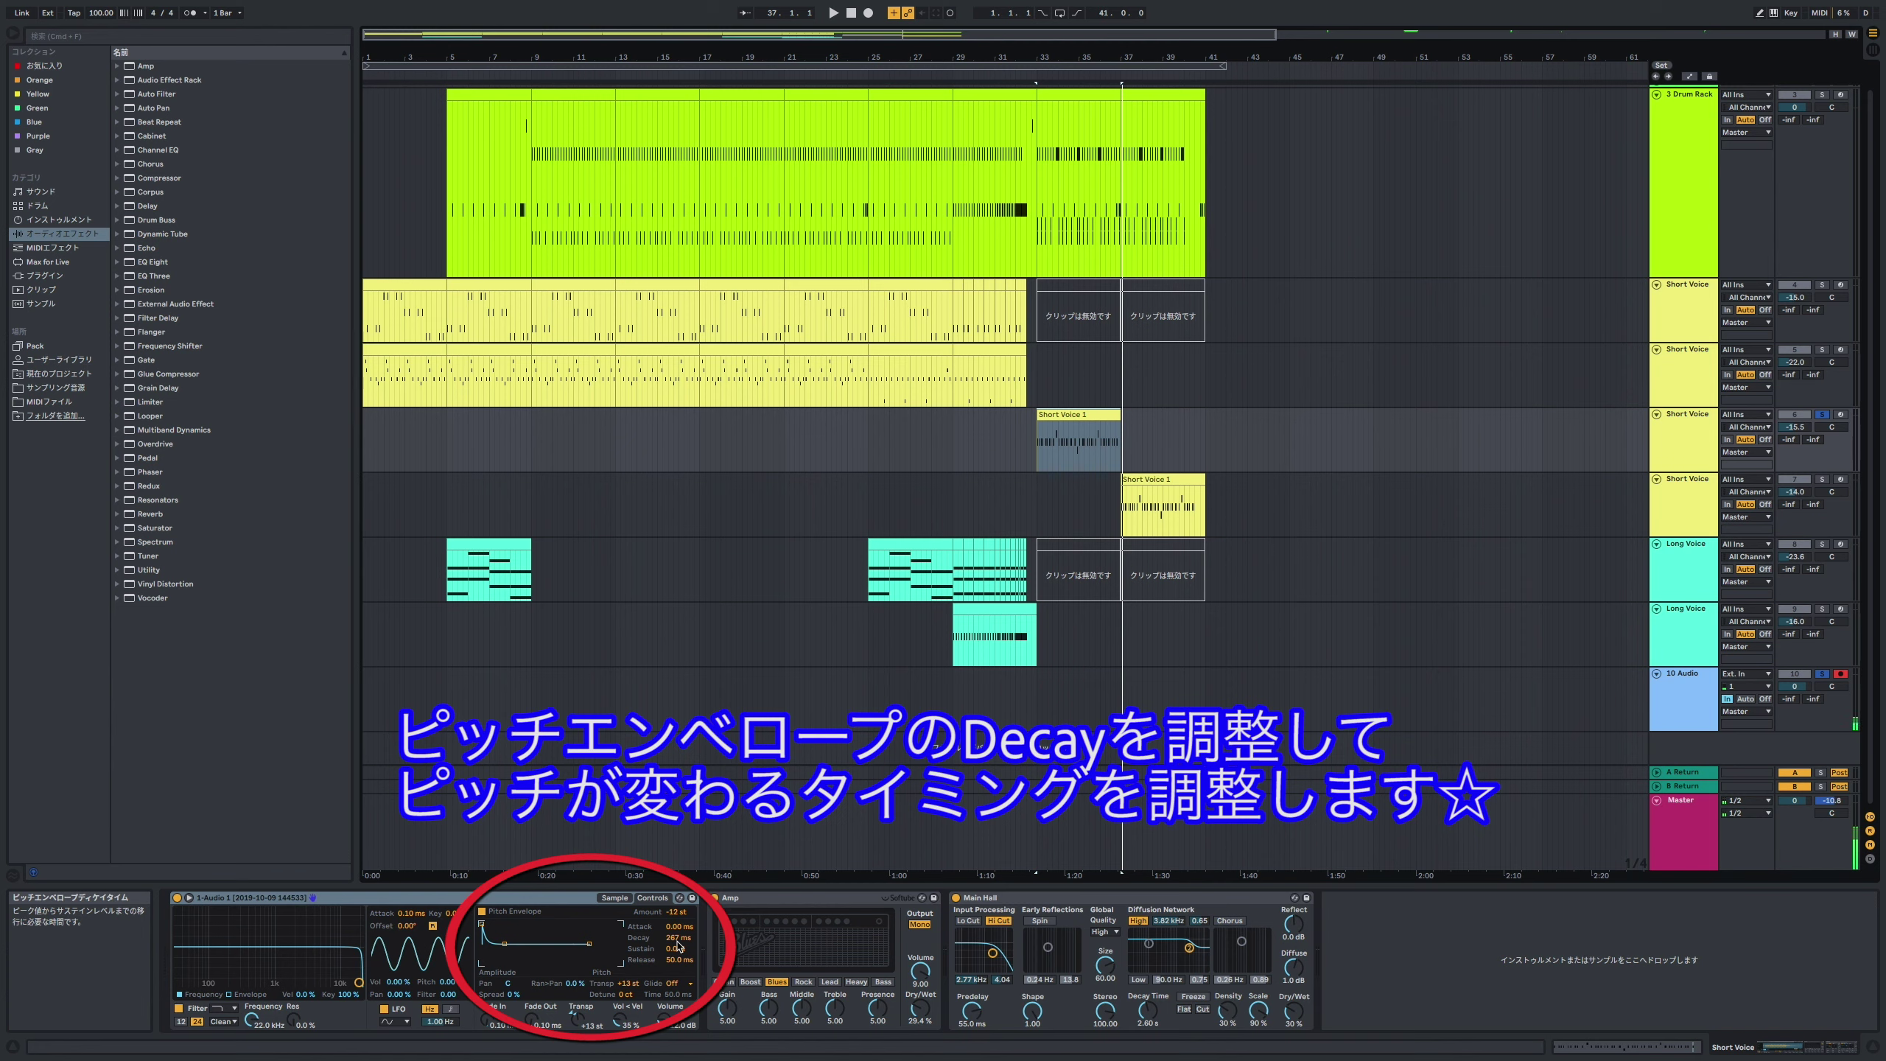
key(space)
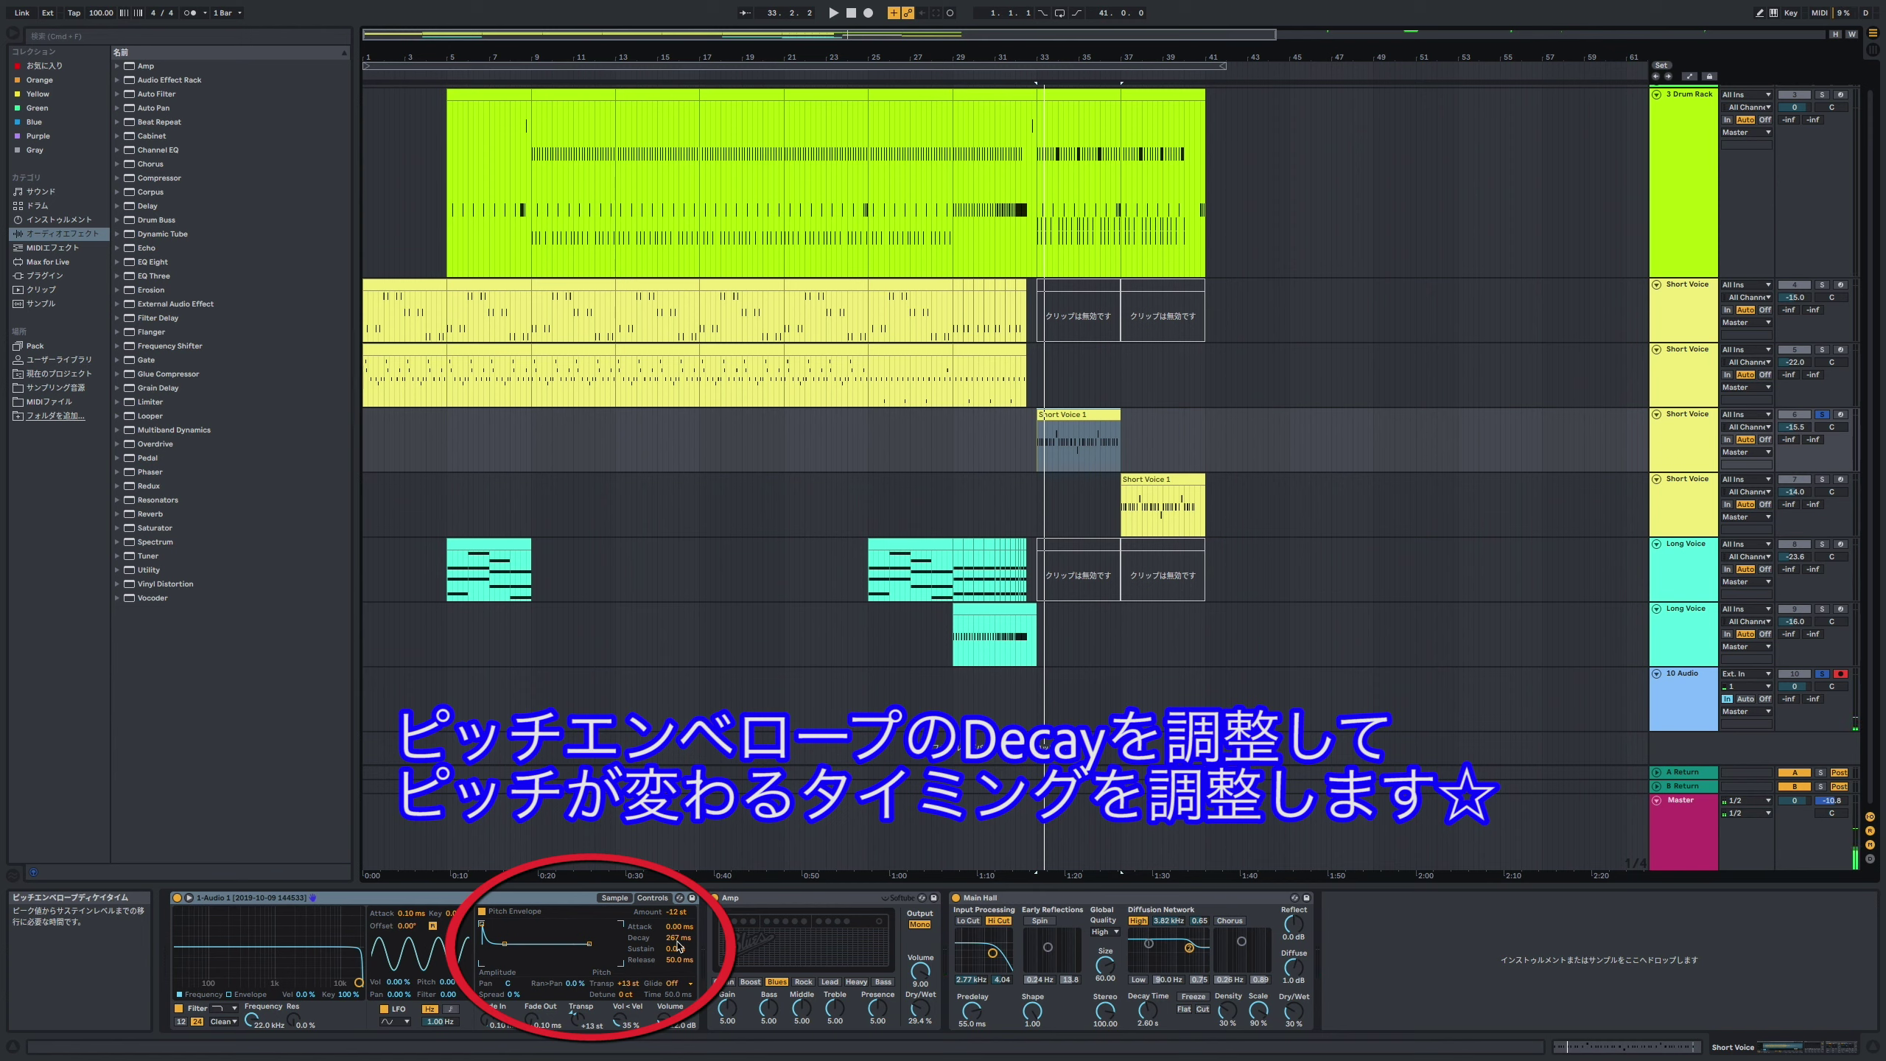
click(677, 941)
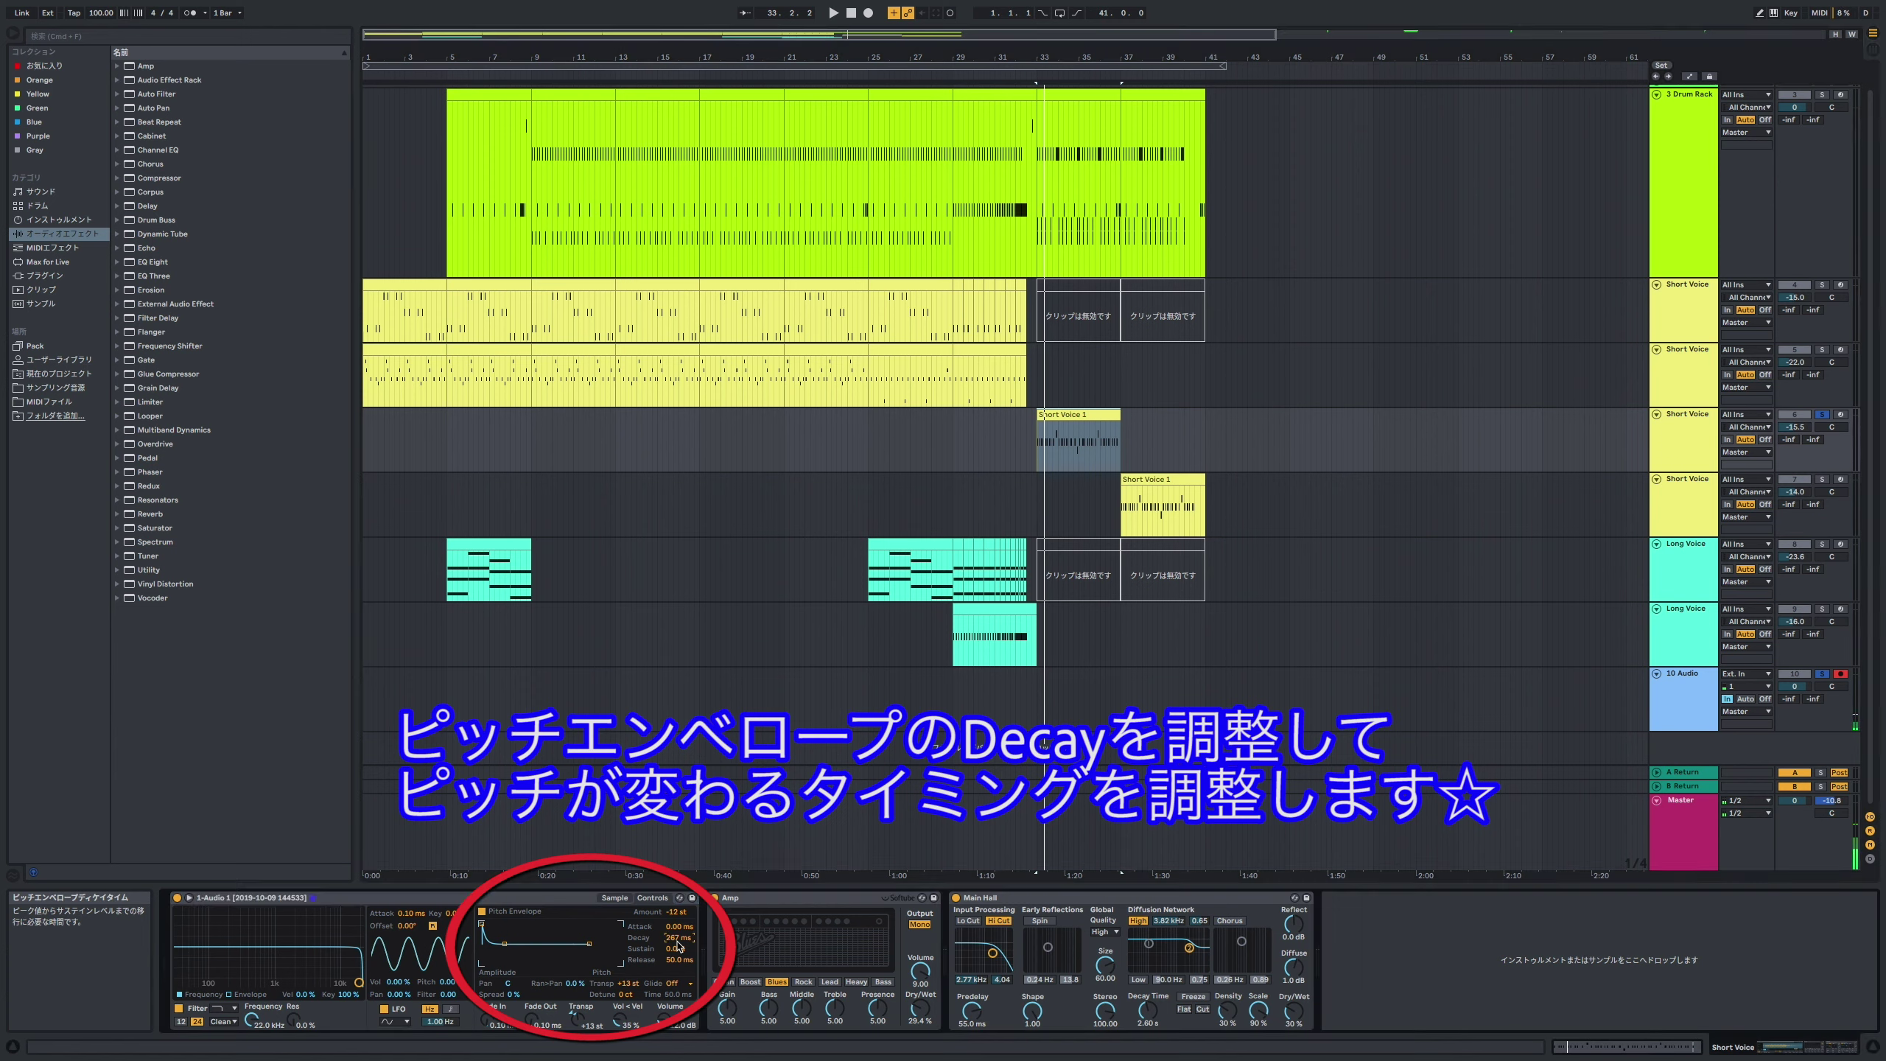
drag(678, 939, 678, 1033)
key(space)
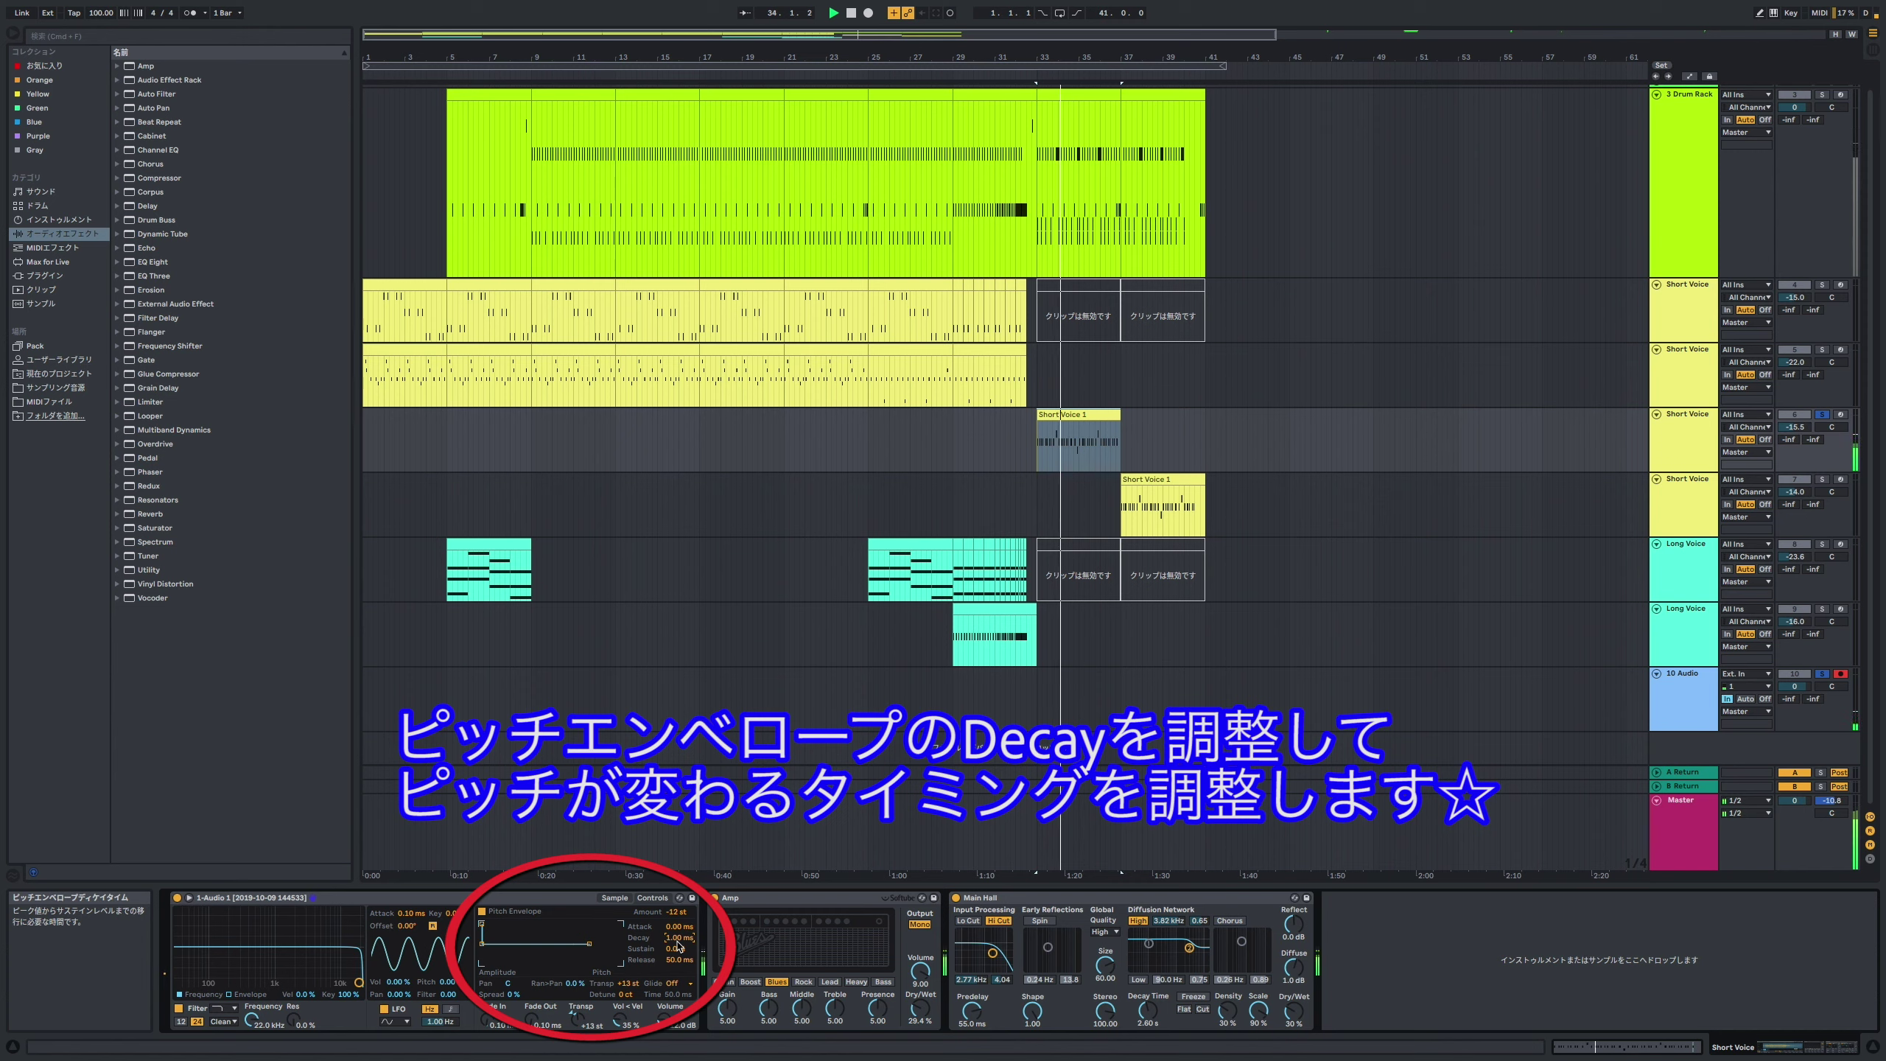
key(space)
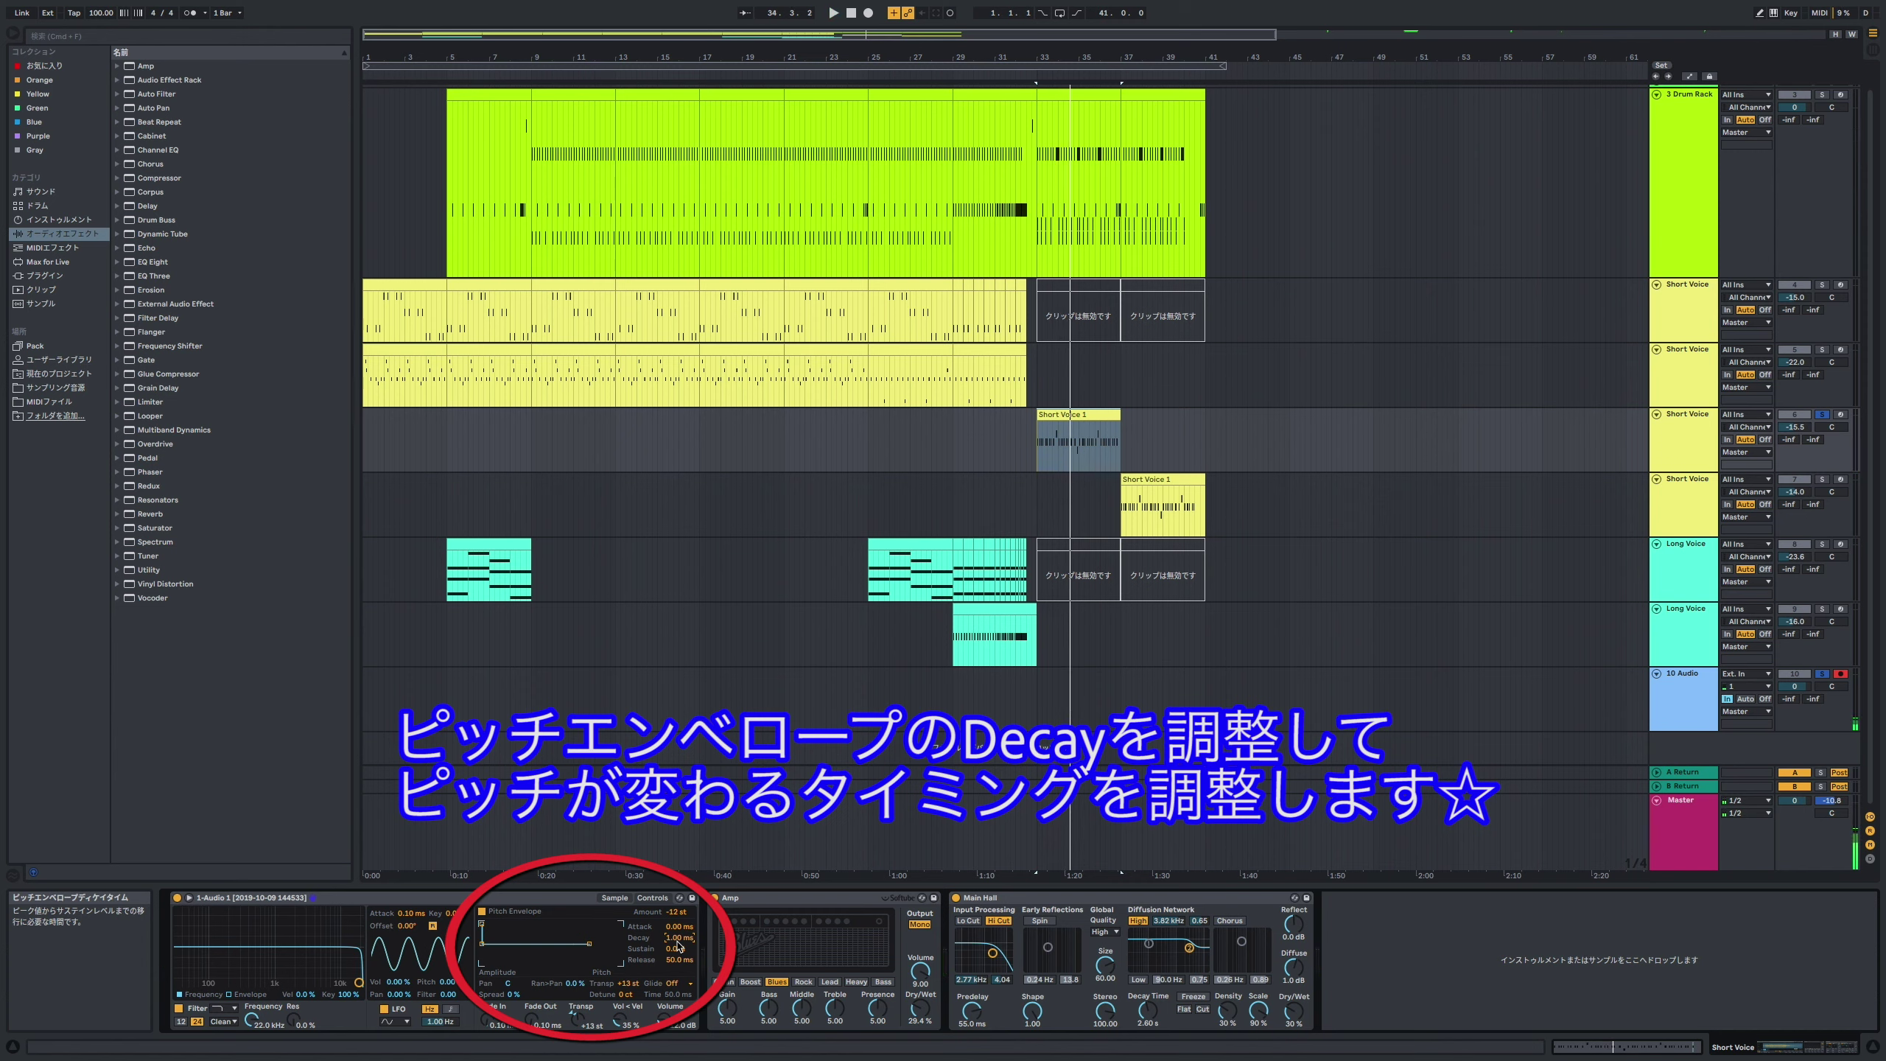
drag(677, 941, 677, 941)
key(space)
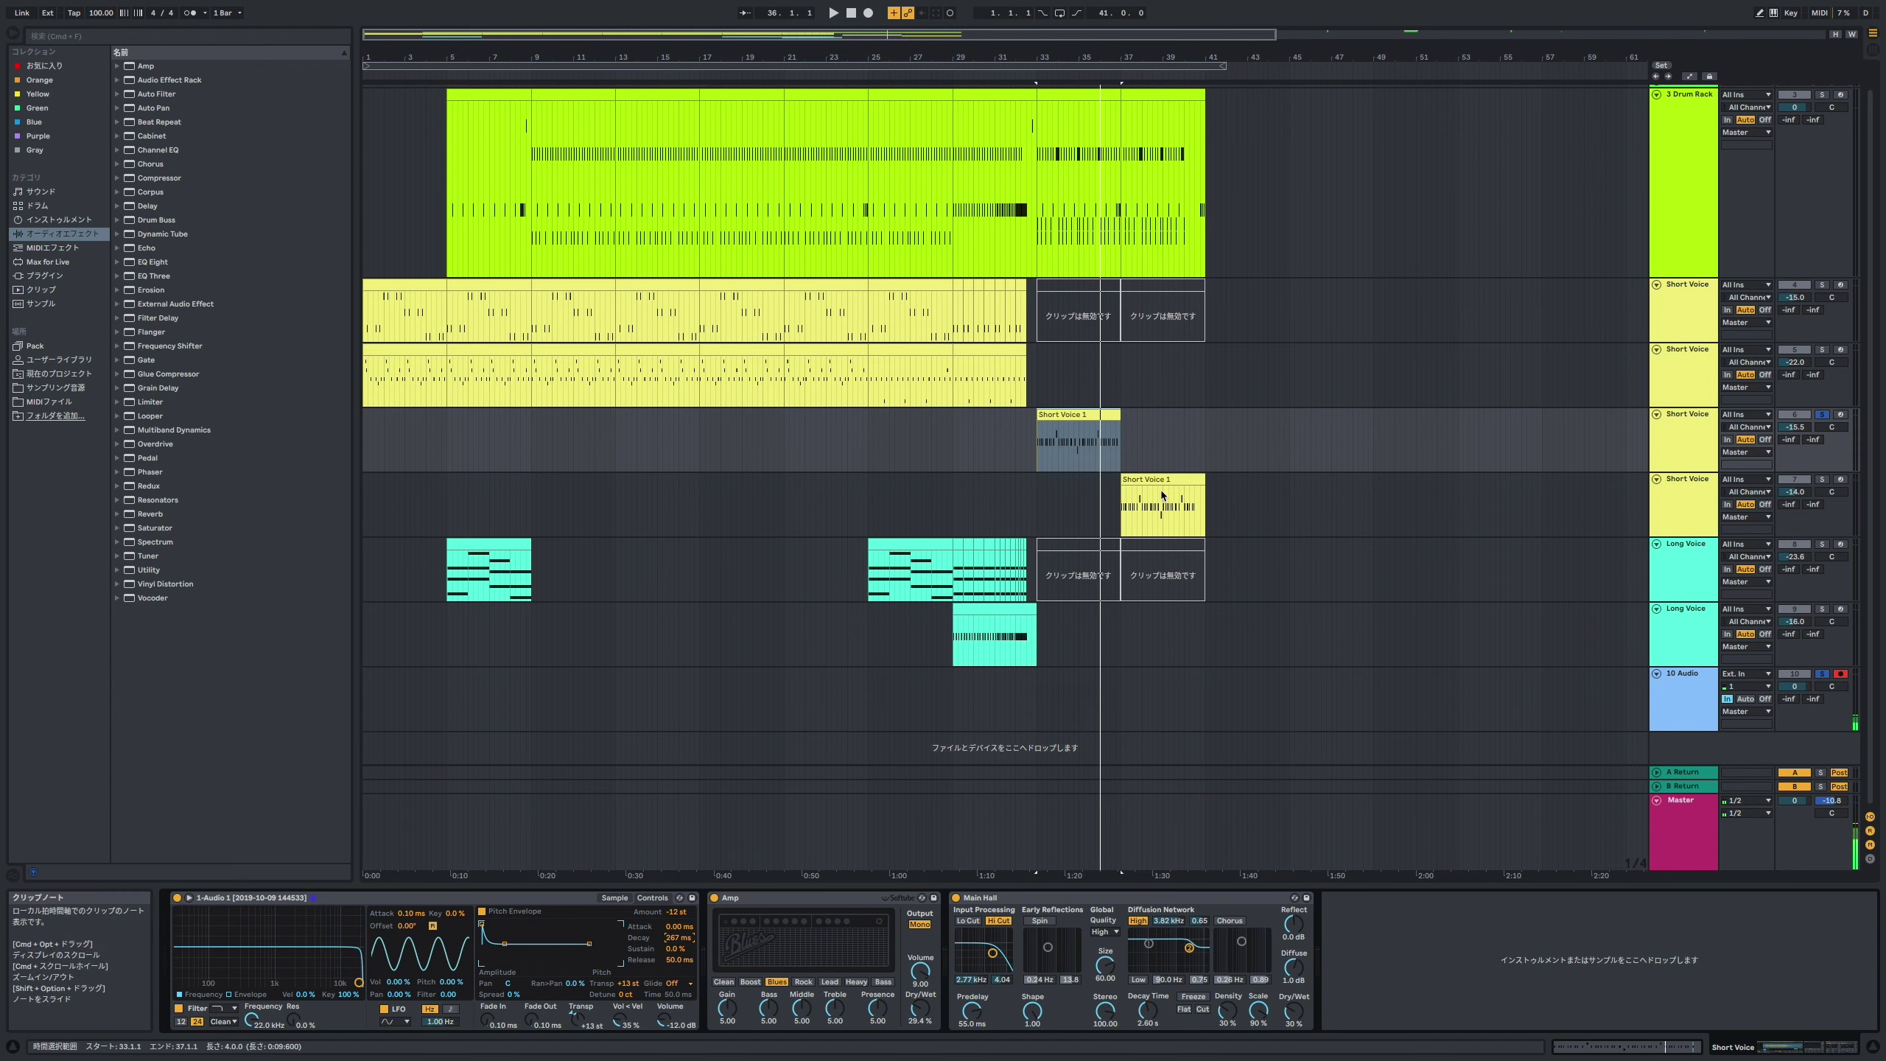
Step: Solo the Short Voice track whose clip starts at bar 37 as well and play that clip
click(1823, 480)
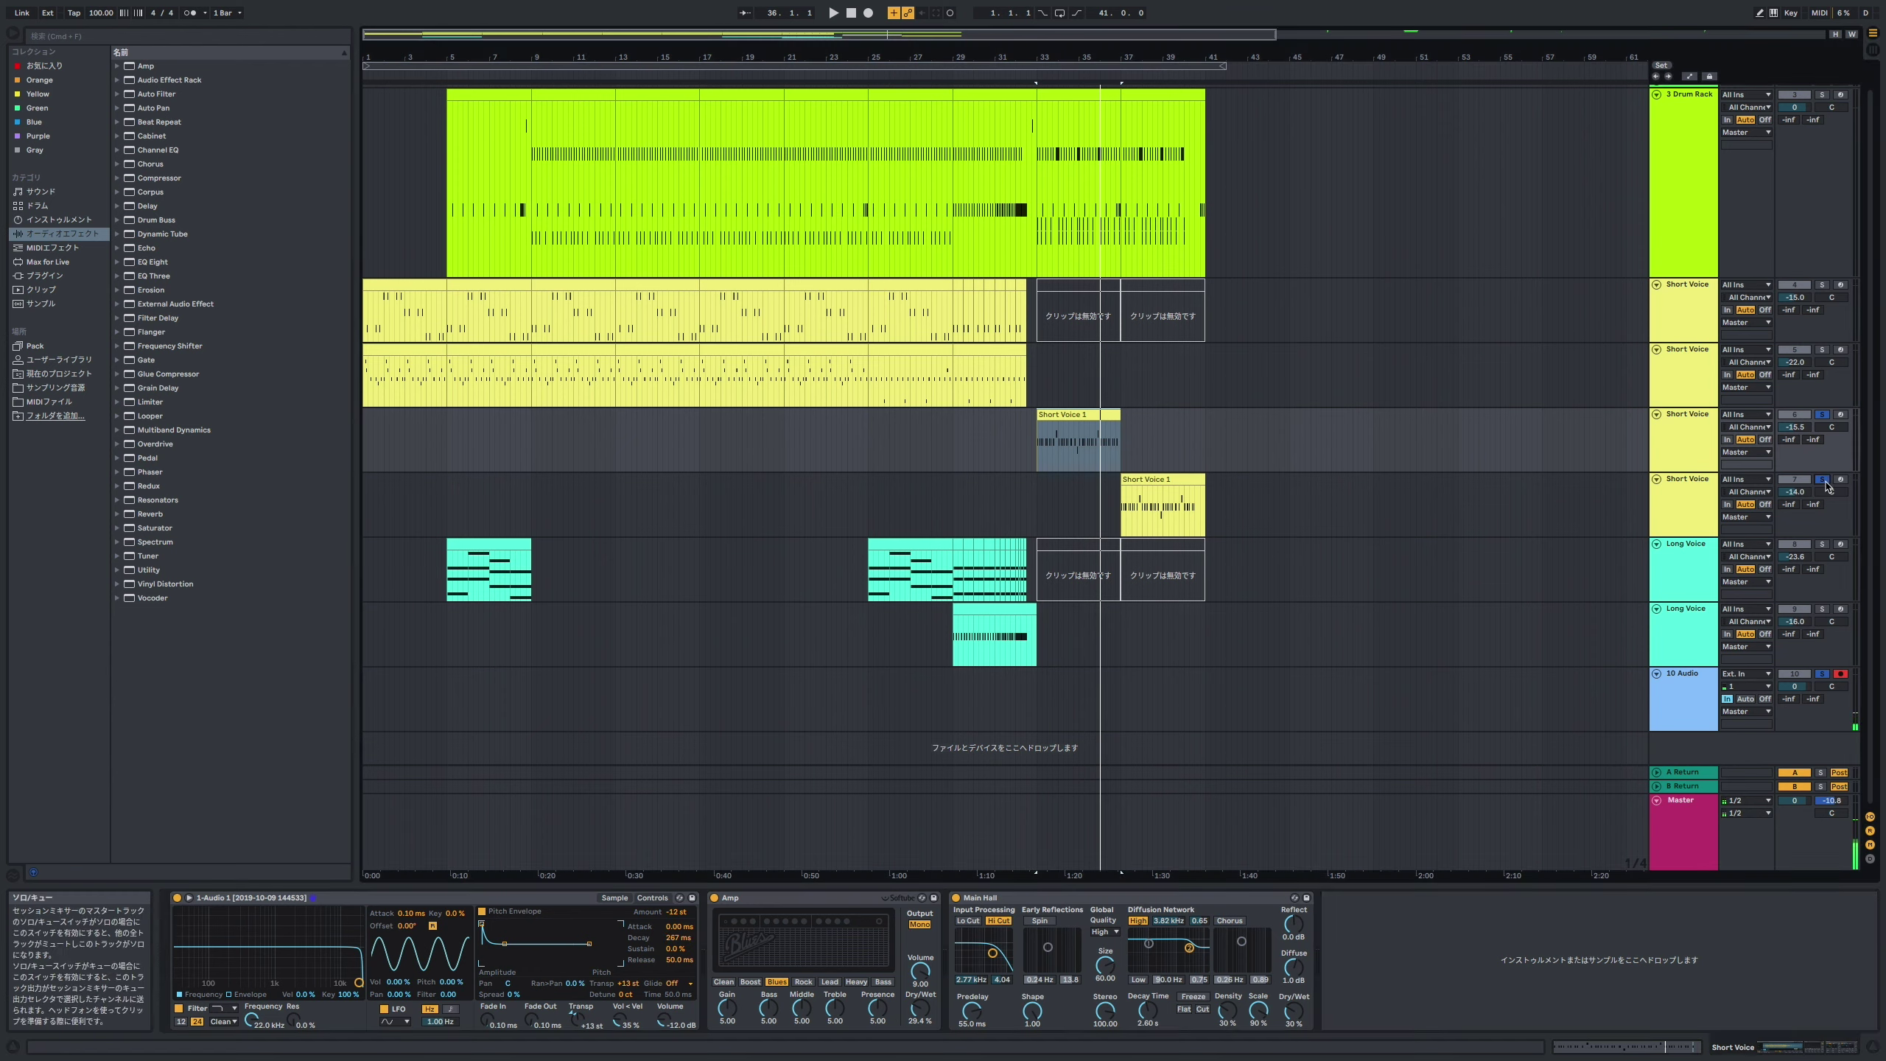
click(1159, 481)
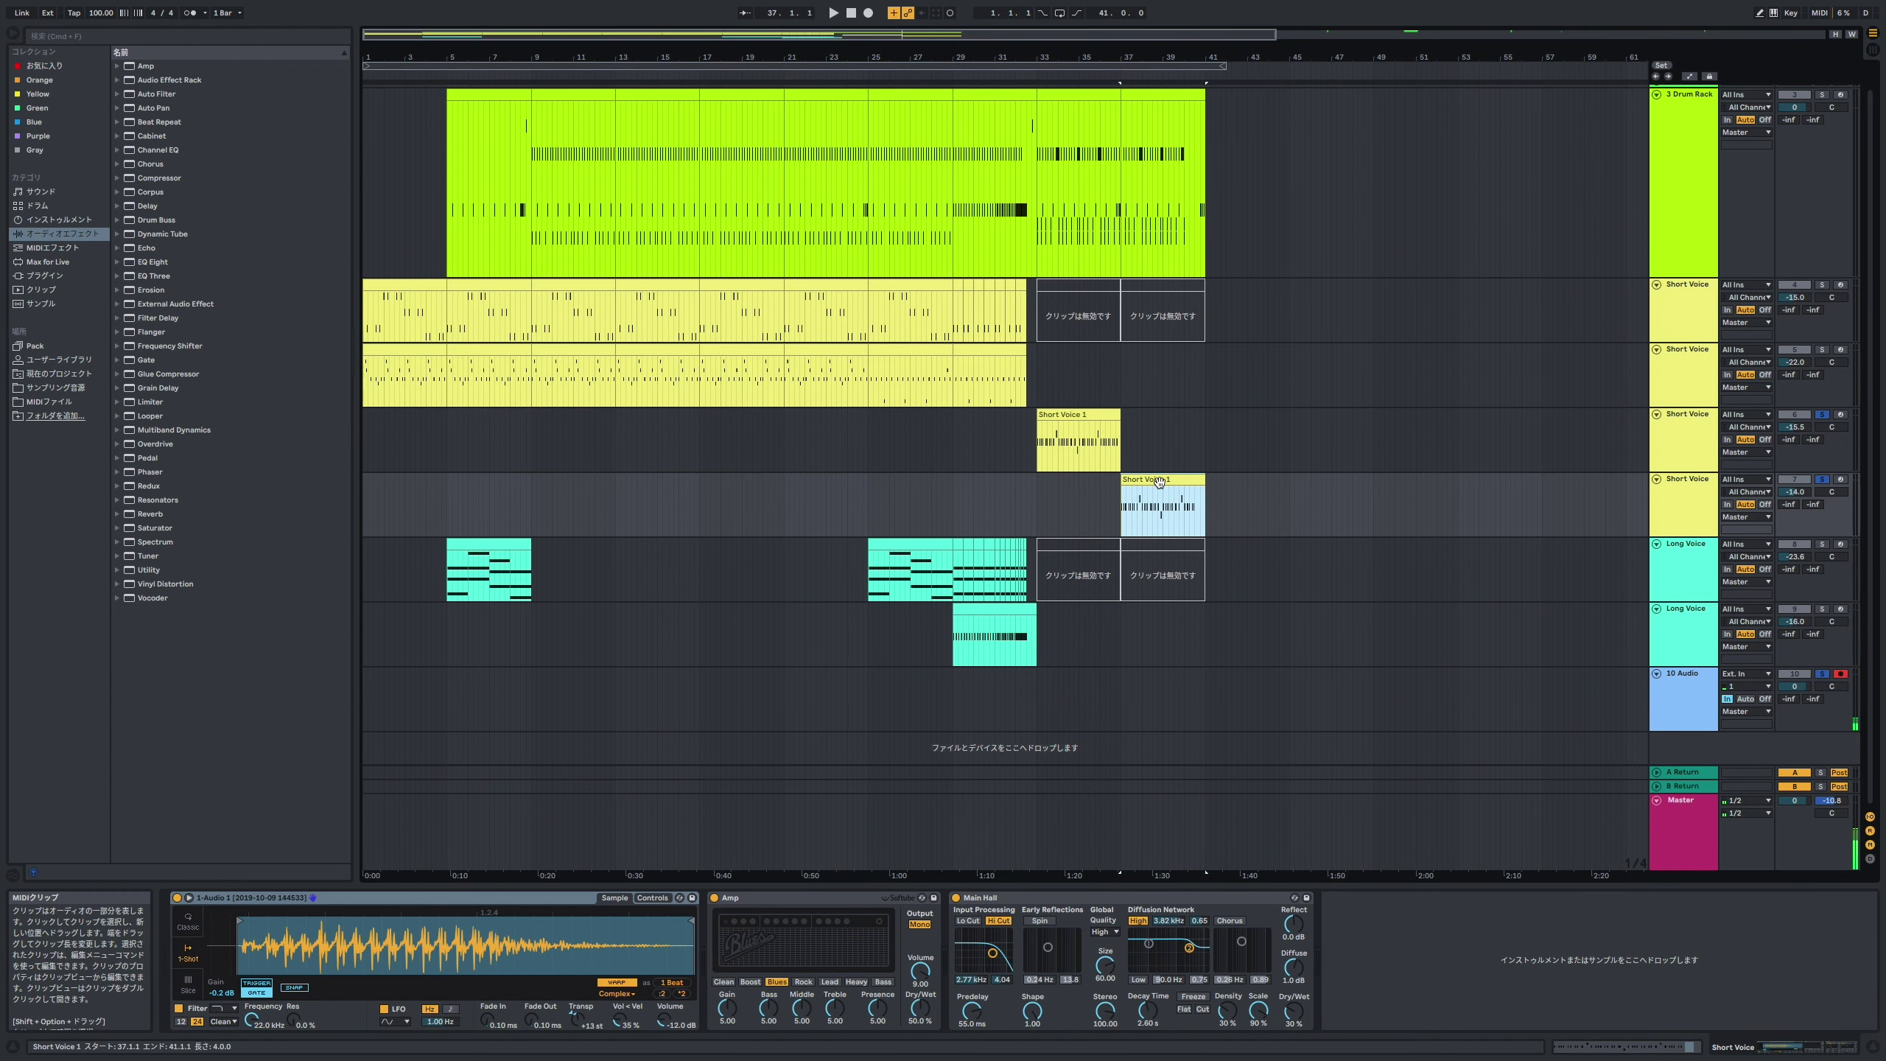
key(space)
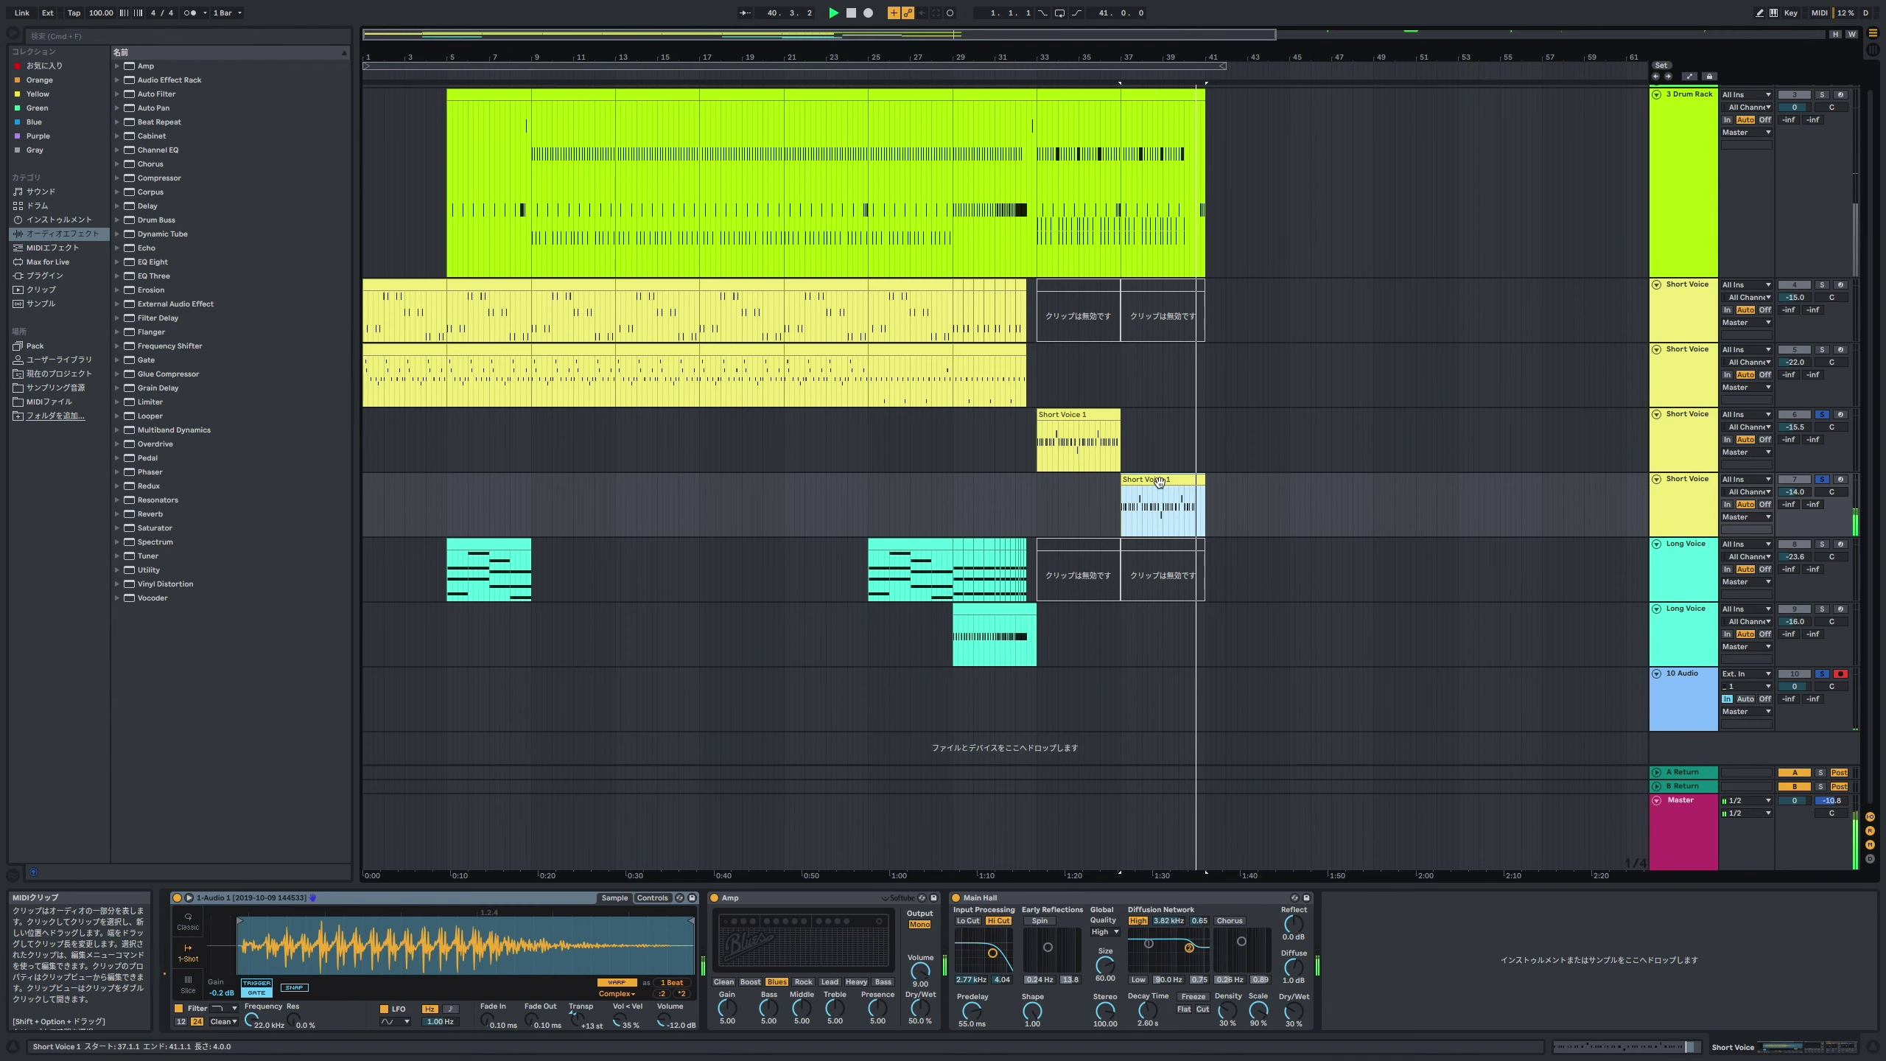
key(space)
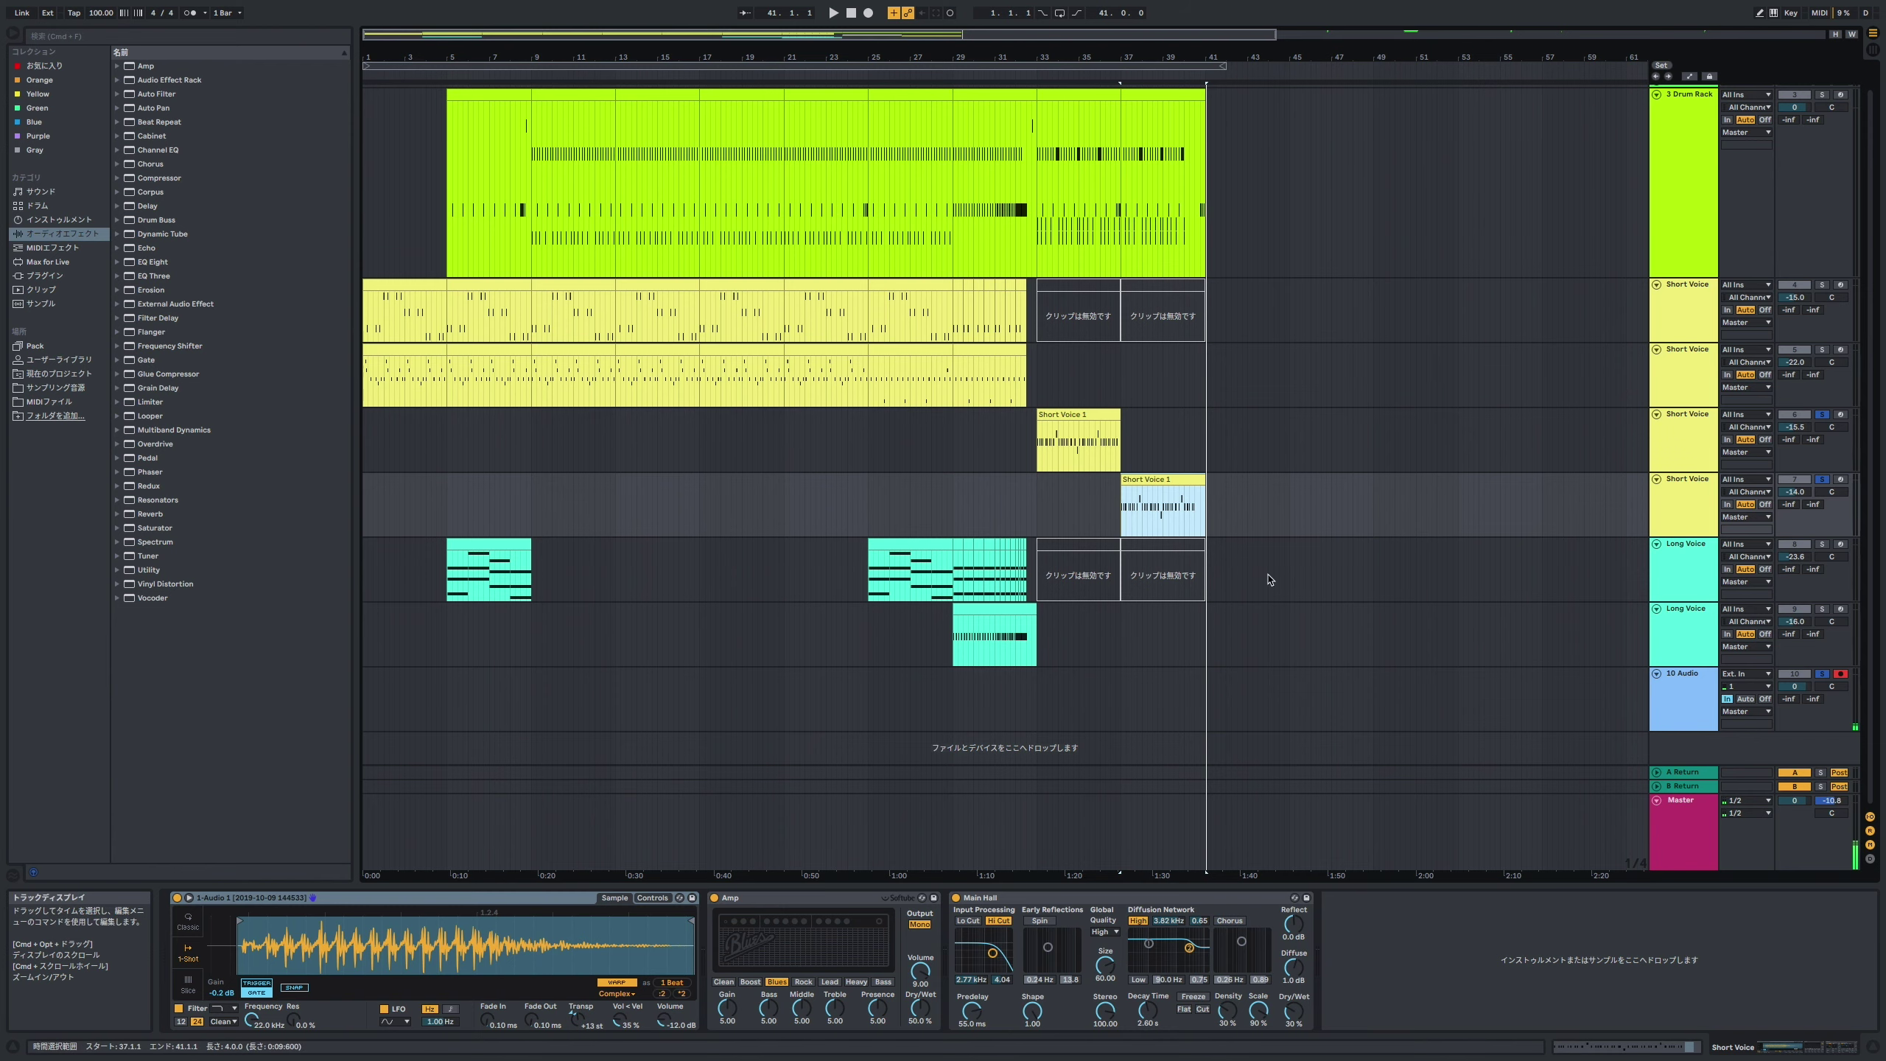
Step: Show the sample waveform in the Sampler of the first Long Voice track
click(1693, 565)
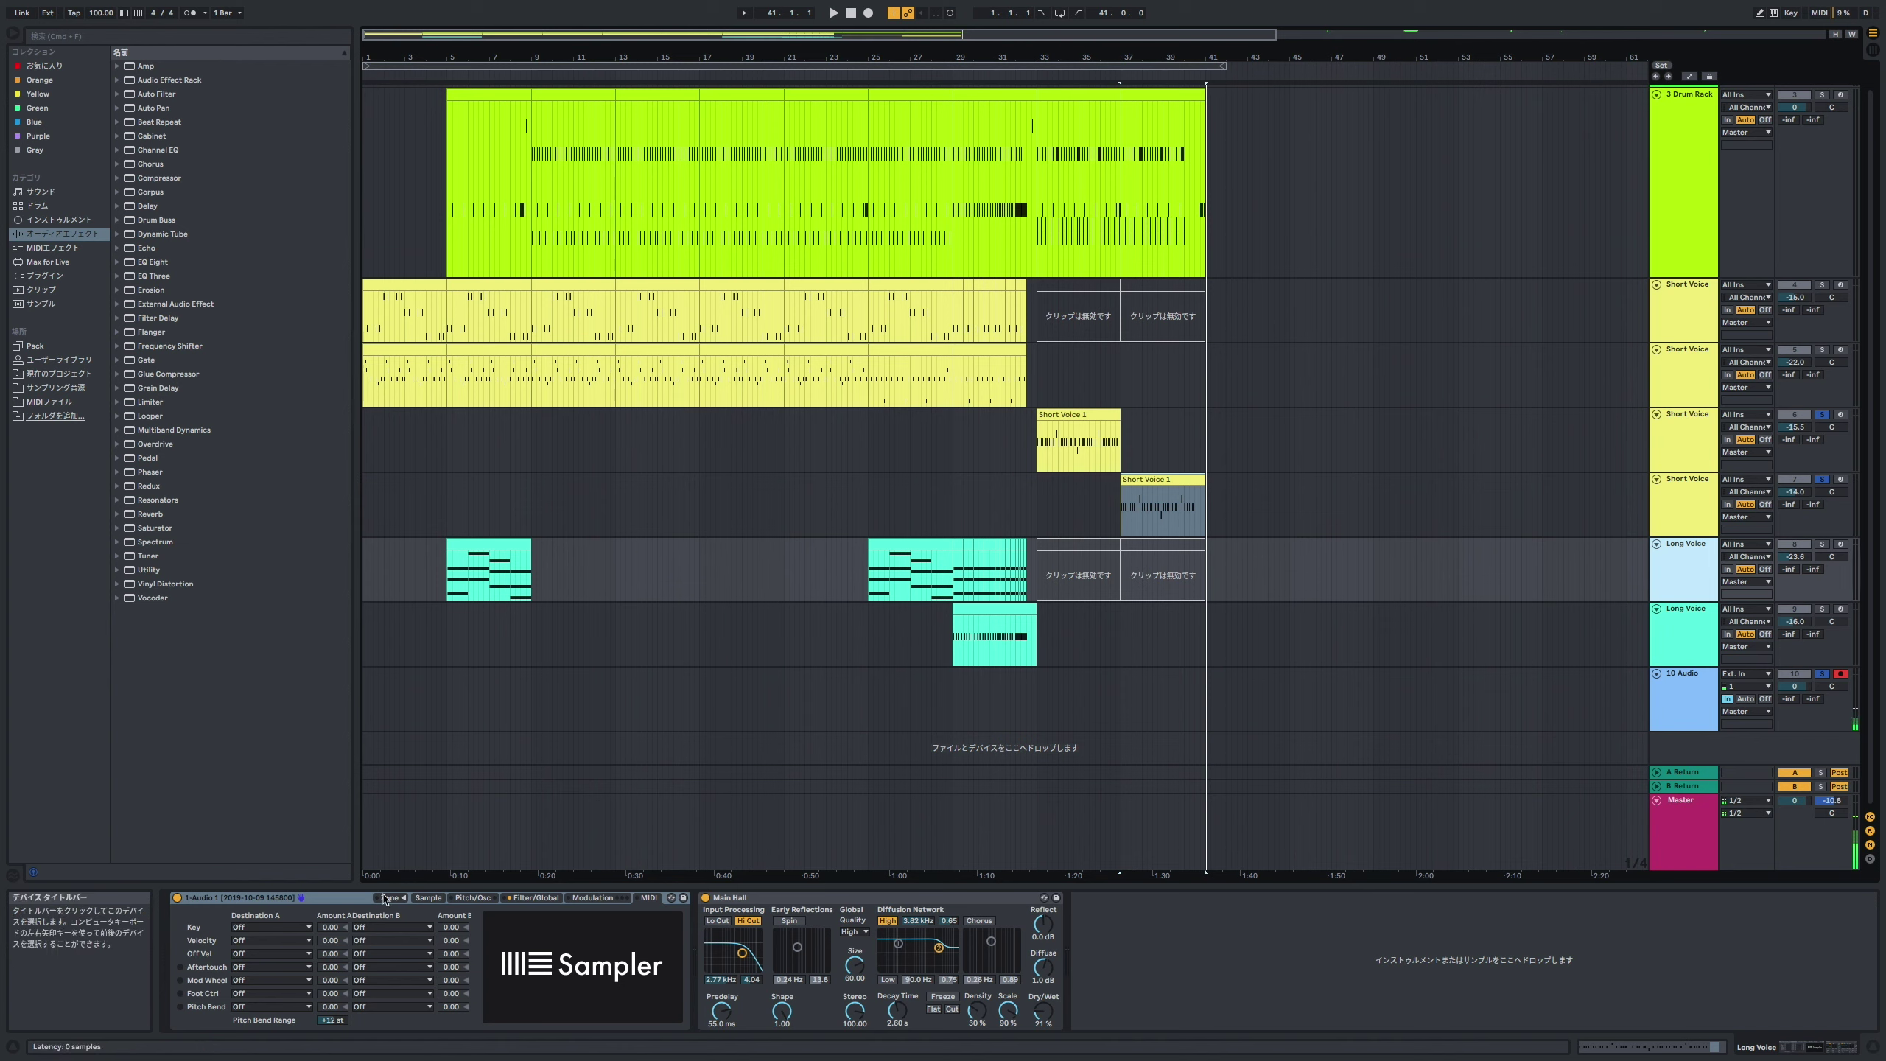
click(430, 897)
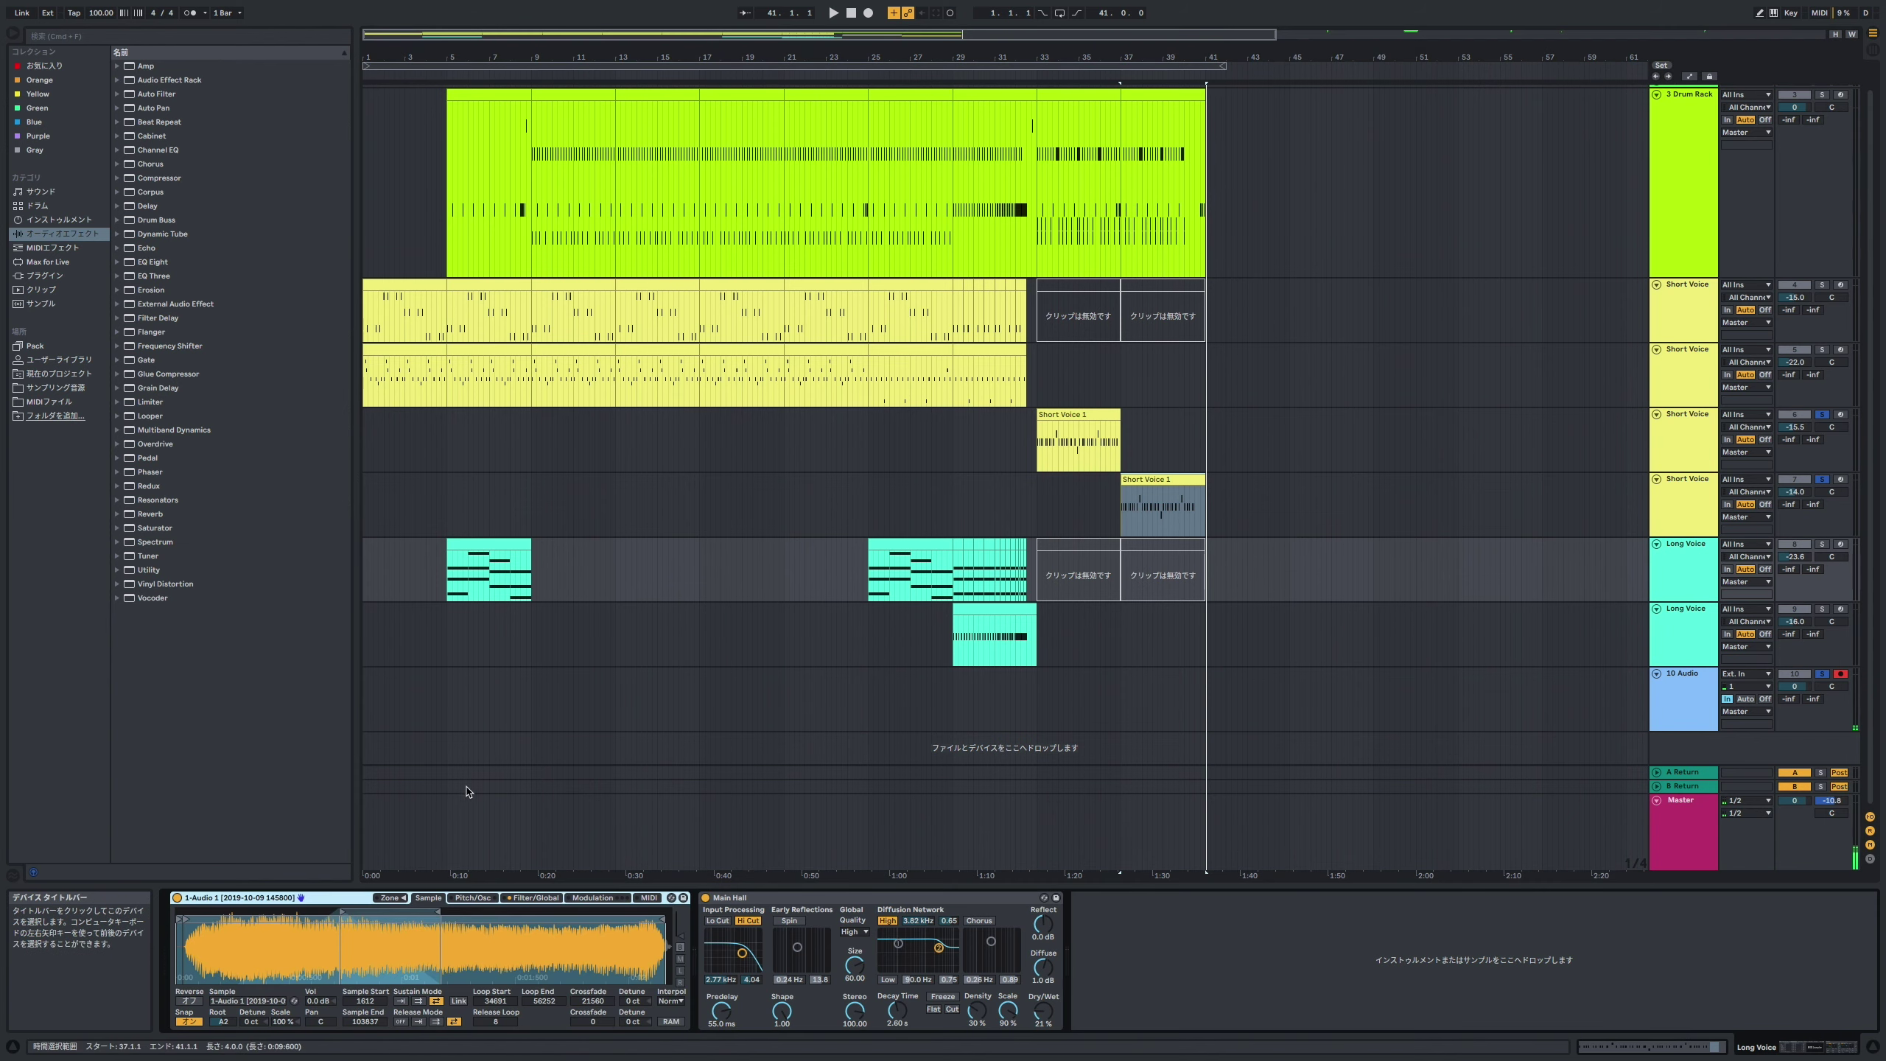